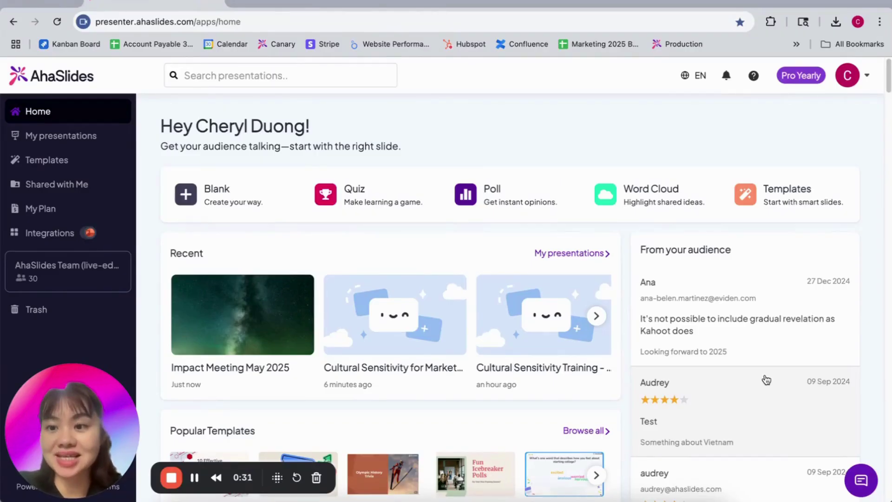
Step: Launch the Official AhaSlides GPT in ChatGPT from AhaSlides' Generative AI tools integrations
{"action": "left_click", "coordinate": [56, 238]}
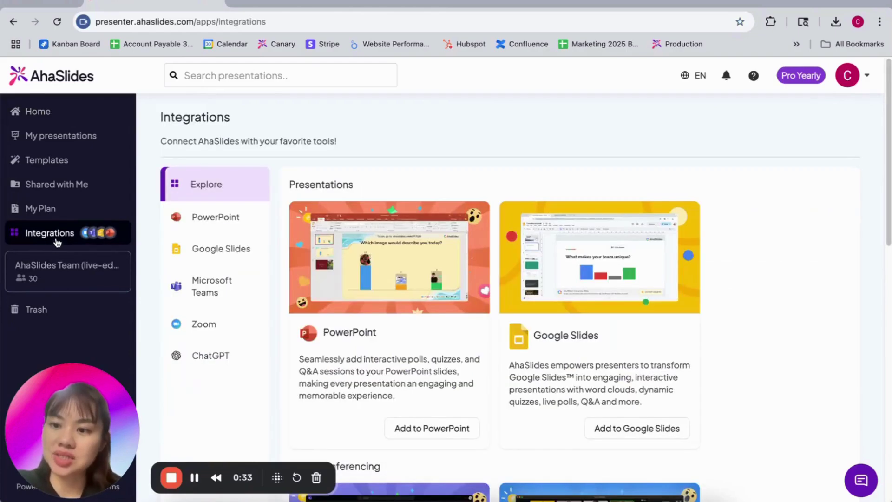
{"action": "scroll", "coordinate": [478, 342], "scroll_direction": "down", "scroll_amount": 10}
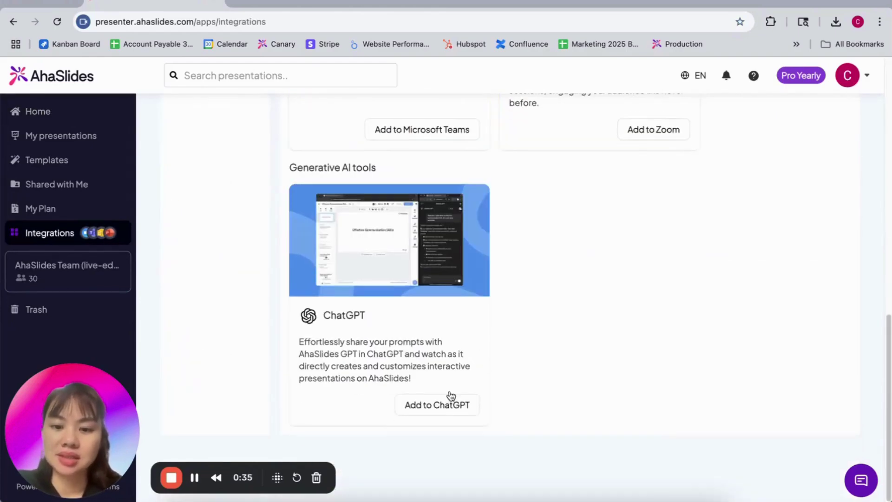
{"action": "left_click", "coordinate": [436, 404]}
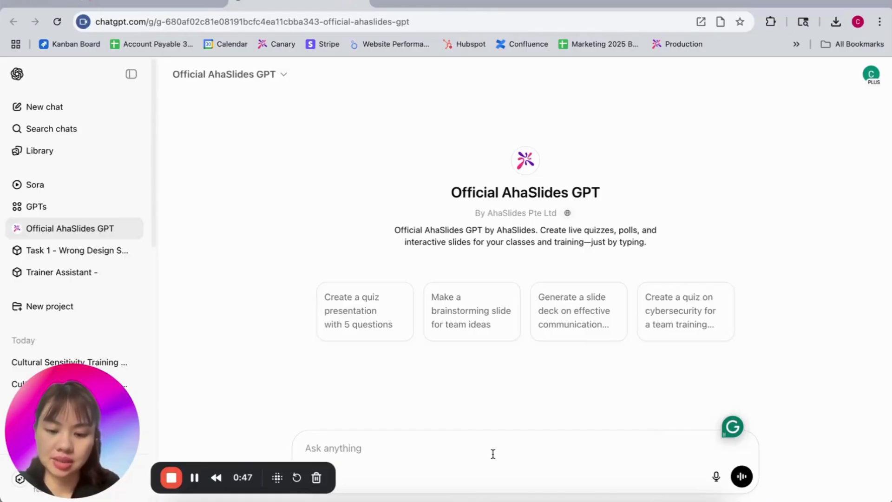
Step: Ask for a 30-minute cultural sensitivity in advertising training for 10 junior and mid-level marketers
{"action": "type", "text": "I"}
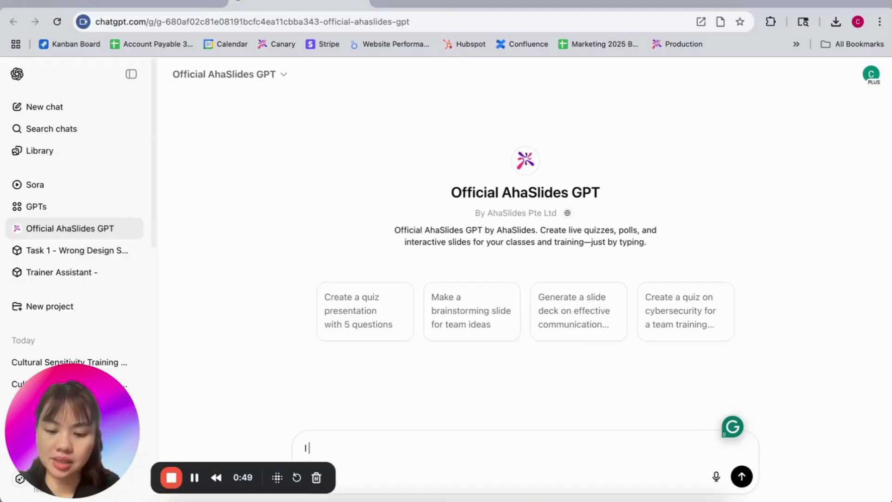
{"action": "type", "text": " need to do "}
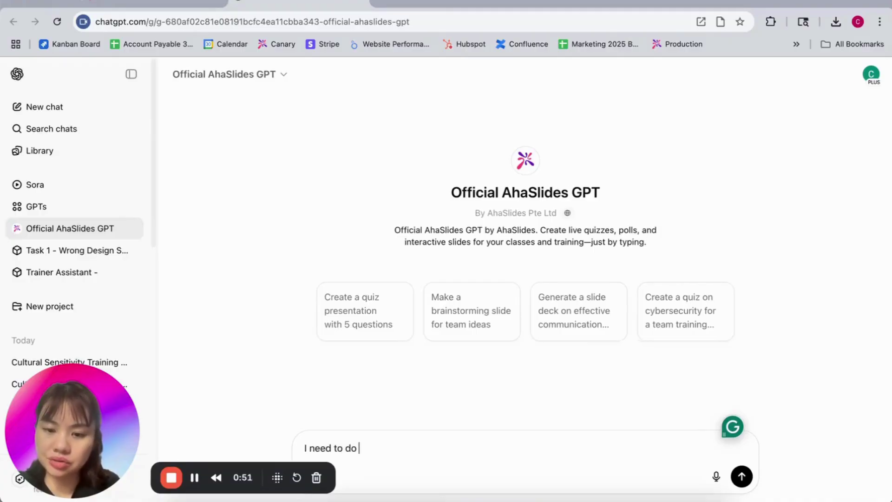
{"action": "type", "text": "a training fo"}
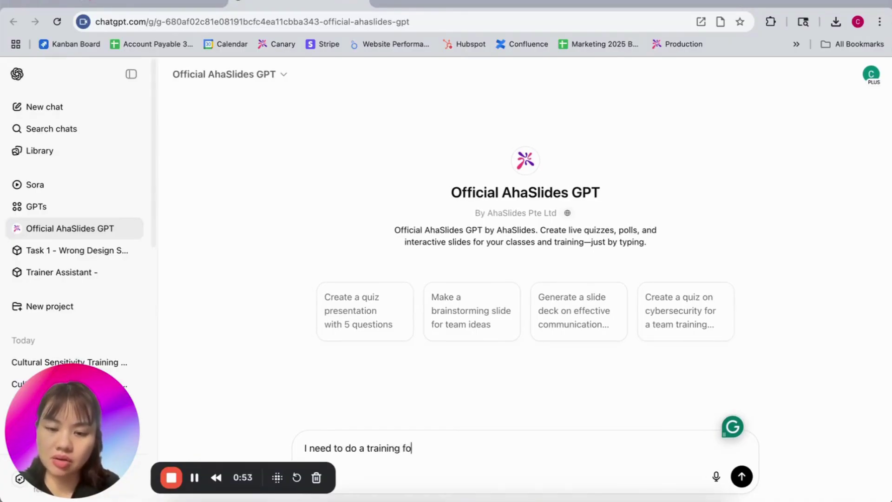
{"action": "type", "text": "r 10 marketing "}
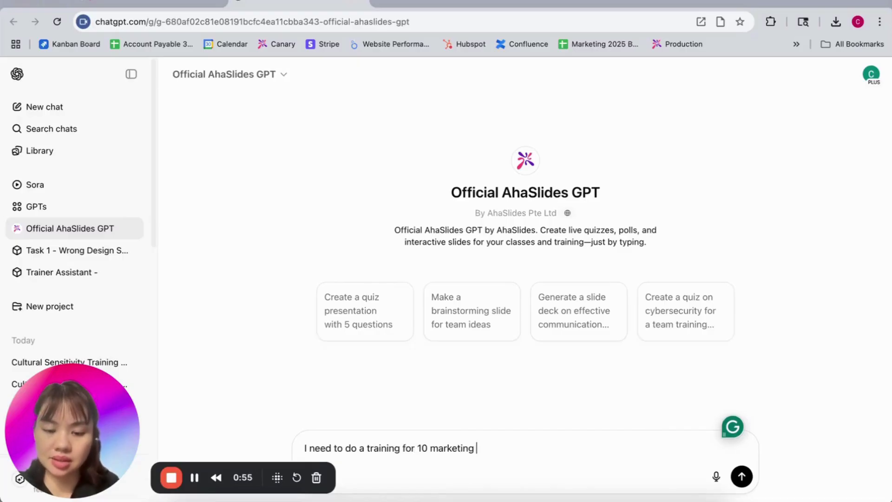
{"action": "type", "text": "staff "}
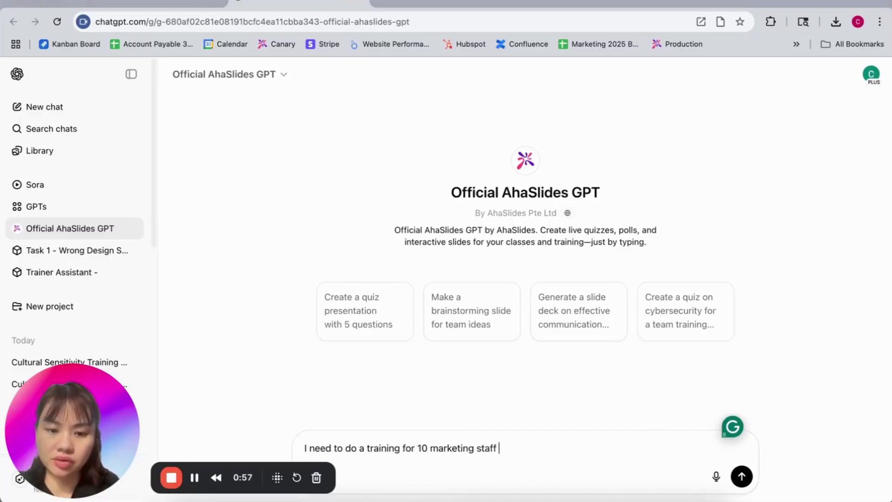
{"action": "type", "text": "(ju"}
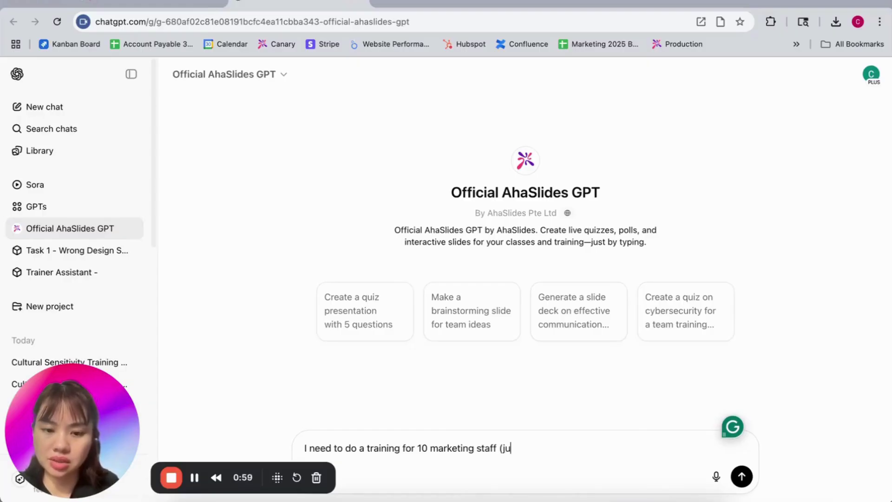
{"action": "type", "text": "nior and mid"}
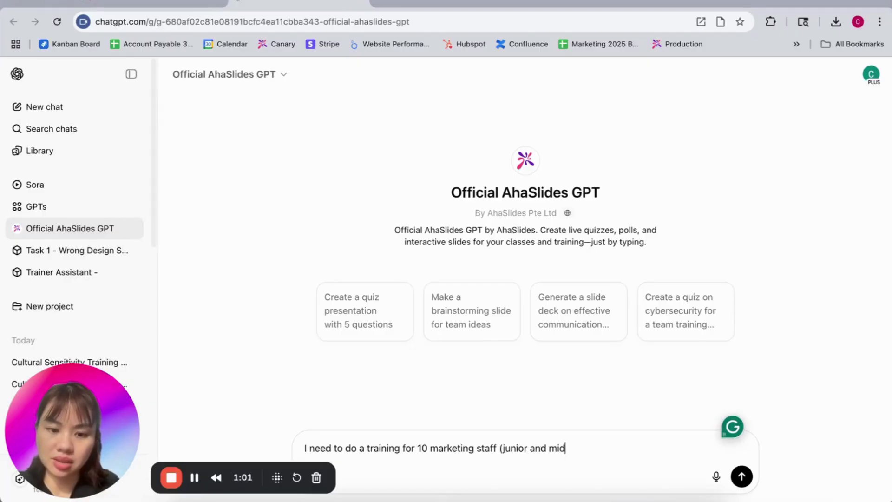
{"action": "type", "text": "-level) about "}
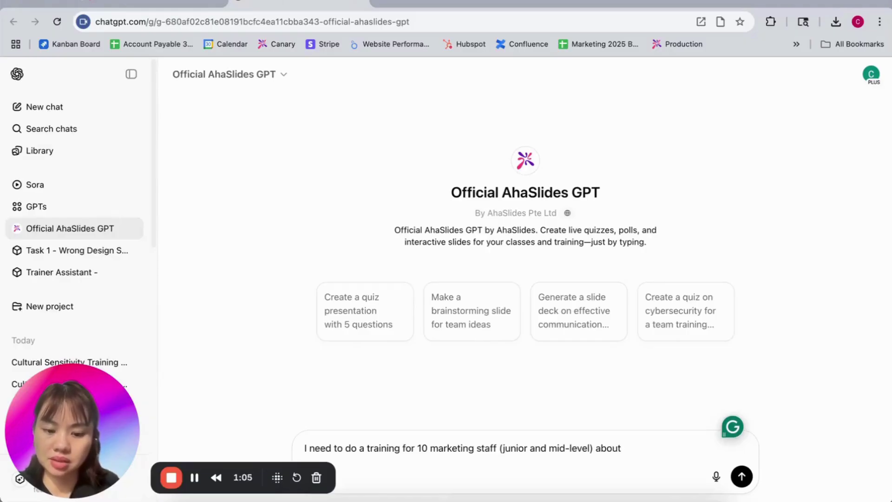
{"action": "type", "text": "cultural s"}
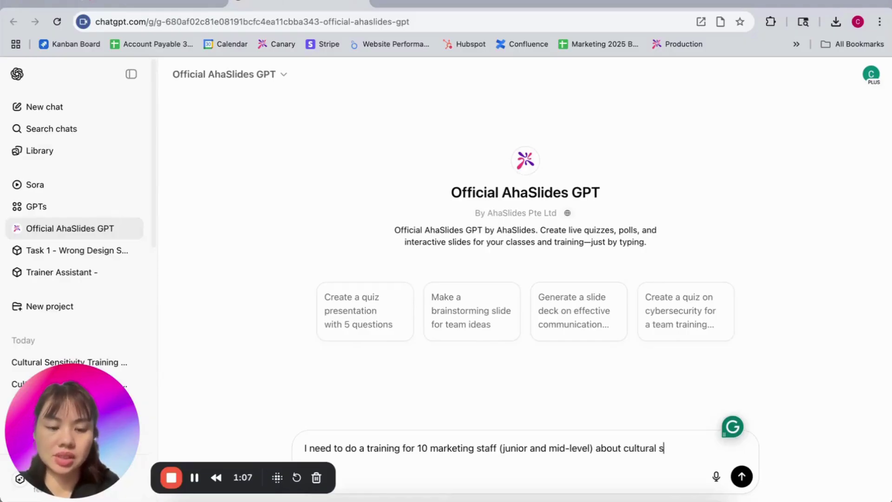
{"action": "type", "text": "ensitivi"}
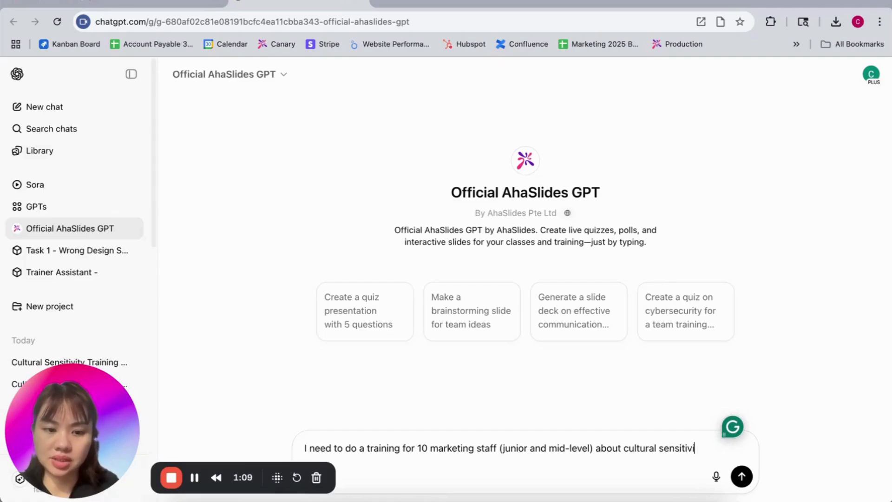
{"action": "type", "text": "ty in adver"}
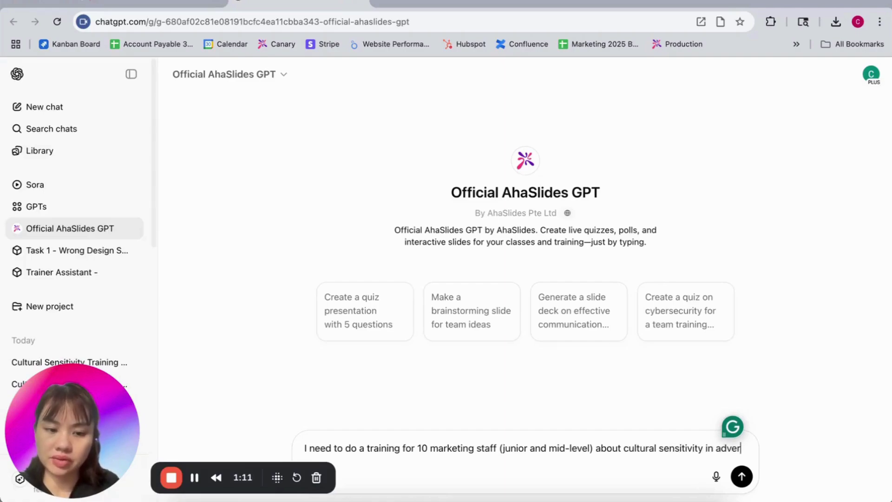
{"action": "type", "text": "tising for "}
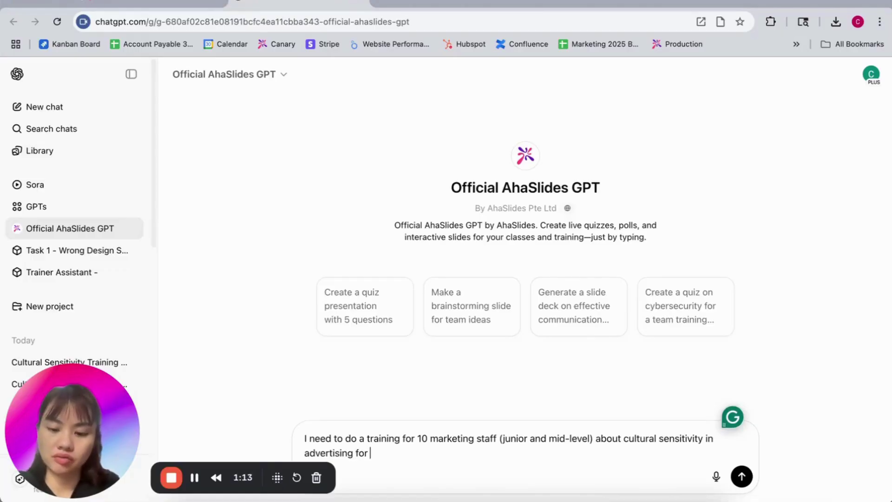
{"action": "type", "text": "30 minutes."}
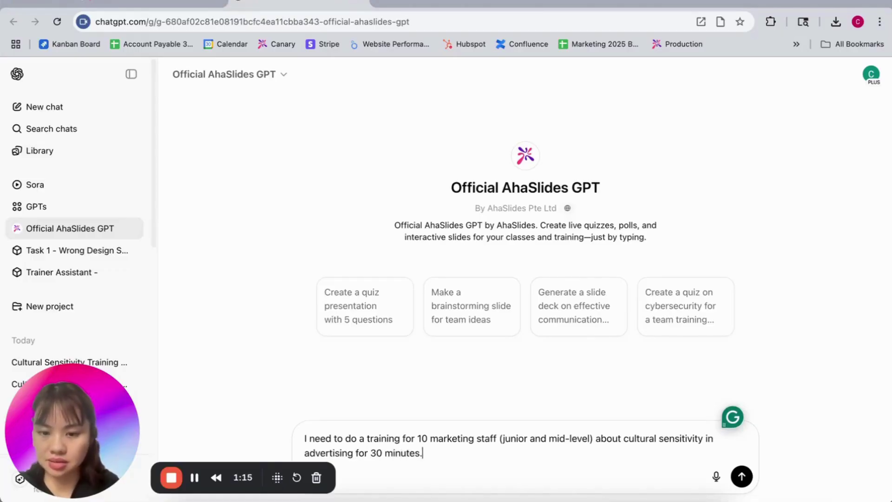
{"action": "key", "text": "Return"}
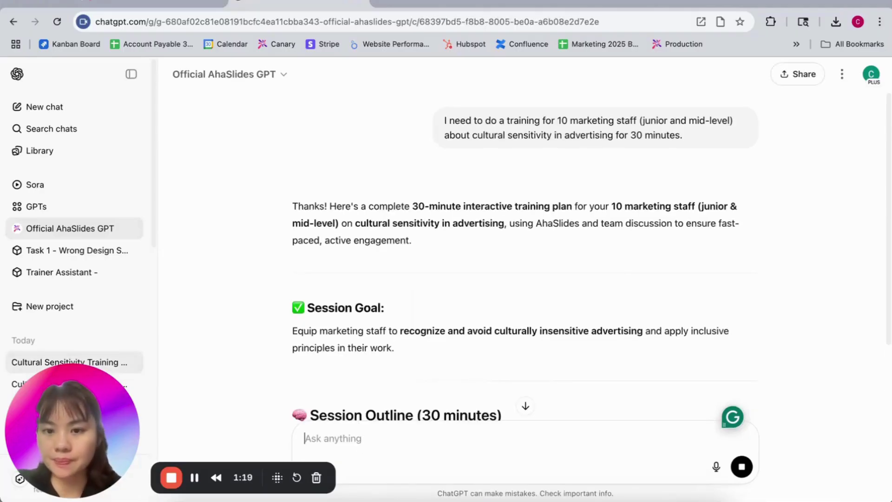
Step: Scroll through the GPT's 30-minute session plan down to its presenter.ahaslides.com connection request
{"action": "scroll", "coordinate": [416, 277], "scroll_direction": "down", "scroll_amount": 2}
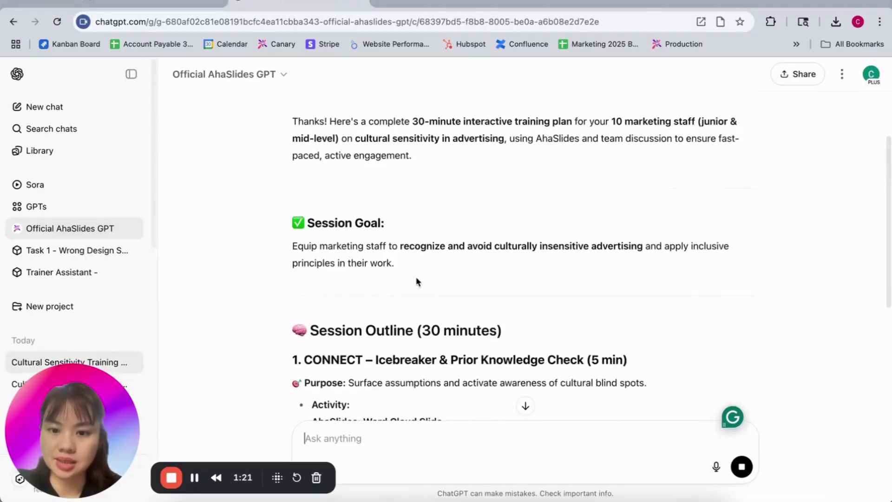
{"action": "scroll", "coordinate": [416, 278], "scroll_direction": "down", "scroll_amount": 2}
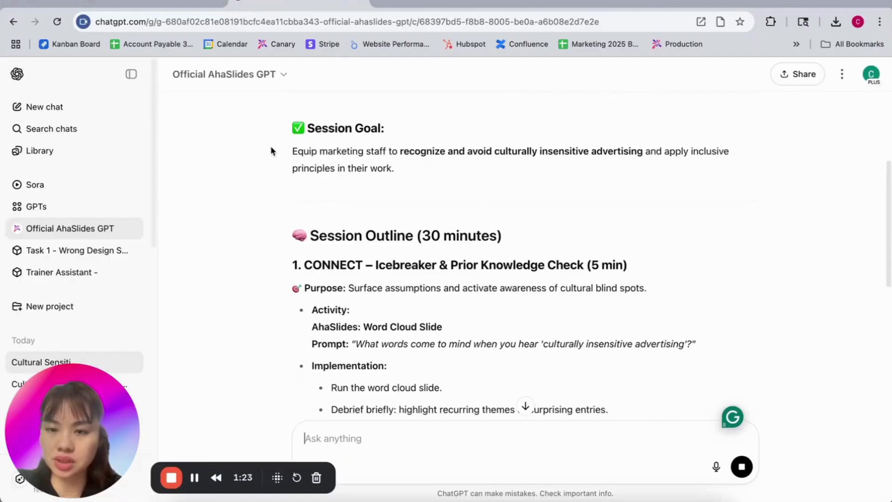
{"action": "scroll", "coordinate": [507, 162], "scroll_direction": "down", "scroll_amount": 2}
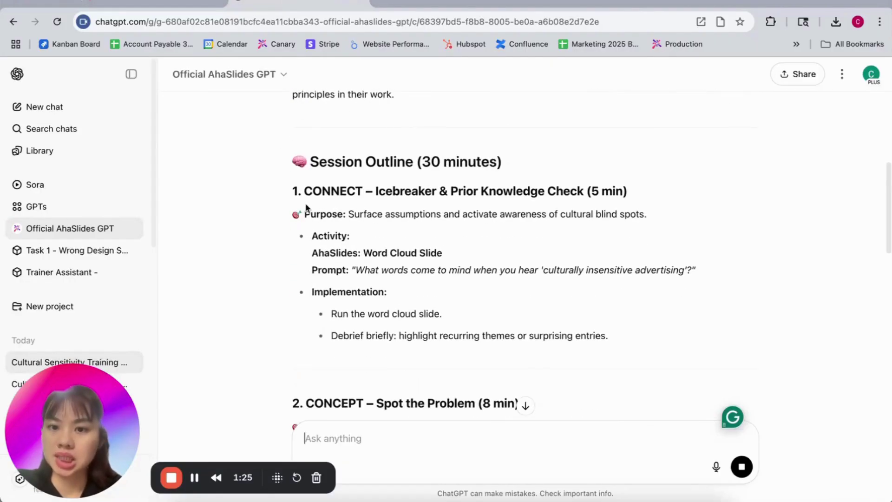
{"action": "scroll", "coordinate": [355, 215], "scroll_direction": "down", "scroll_amount": 12}
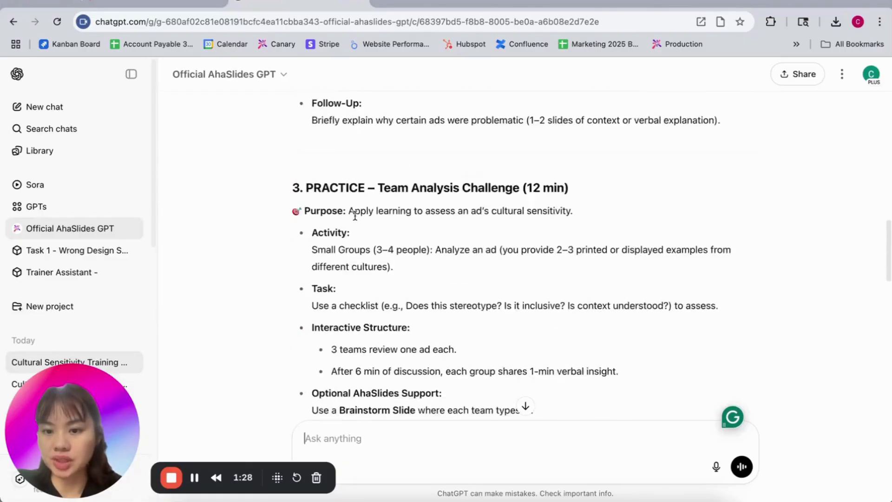
{"action": "scroll", "coordinate": [375, 235], "scroll_direction": "up", "scroll_amount": 13}
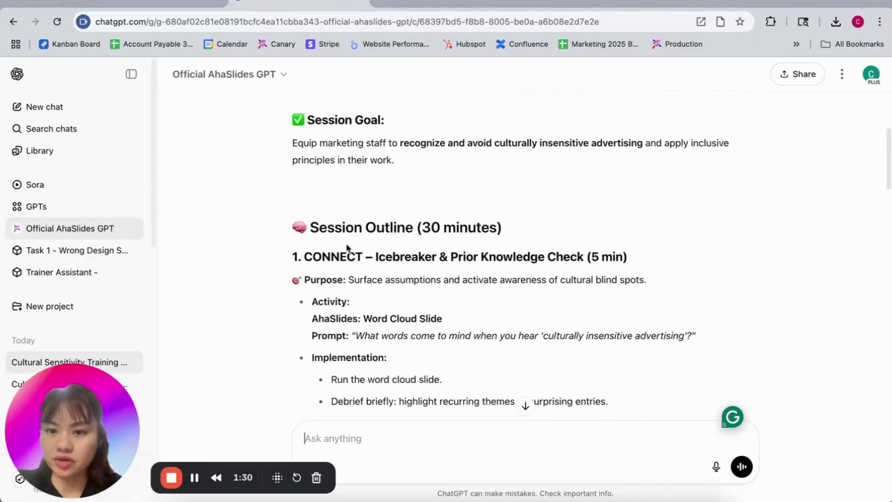
{"action": "scroll", "coordinate": [394, 251], "scroll_direction": "down", "scroll_amount": 3}
{"action": "scroll", "coordinate": [395, 251], "scroll_direction": "down", "scroll_amount": 7}
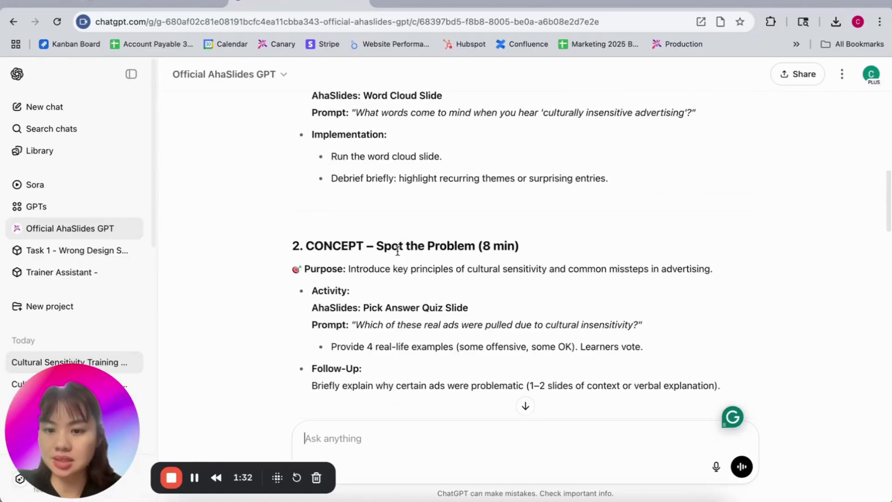
{"action": "scroll", "coordinate": [418, 251], "scroll_direction": "down", "scroll_amount": 5}
{"action": "scroll", "coordinate": [477, 253], "scroll_direction": "down", "scroll_amount": 5}
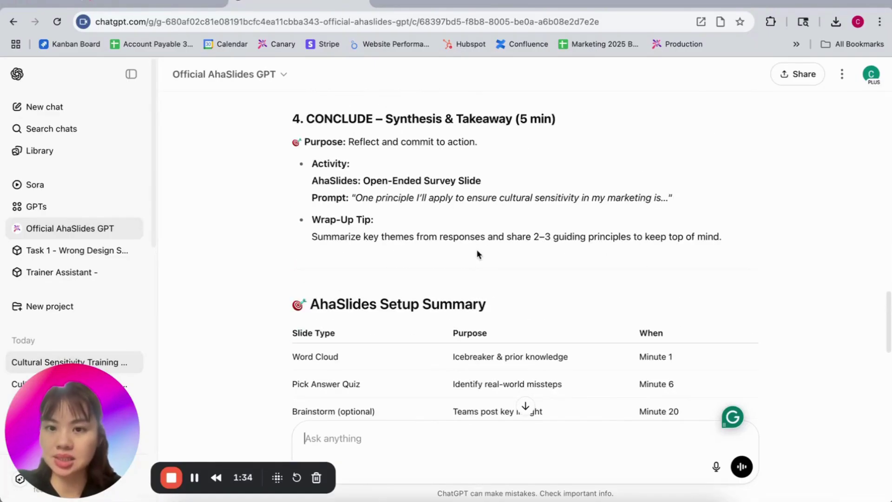
{"action": "scroll", "coordinate": [497, 233], "scroll_direction": "down", "scroll_amount": 4}
{"action": "scroll", "coordinate": [398, 291], "scroll_direction": "down", "scroll_amount": 2}
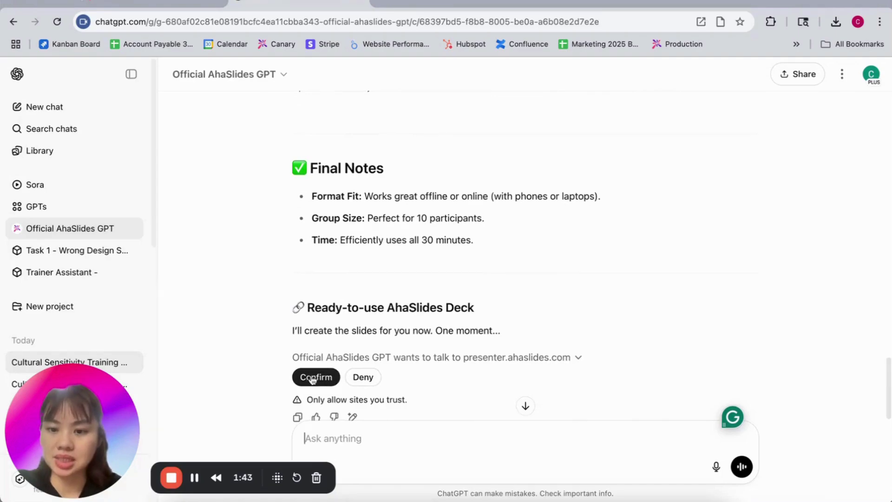
{"action": "scroll", "coordinate": [371, 325], "scroll_direction": "down", "scroll_amount": 2}
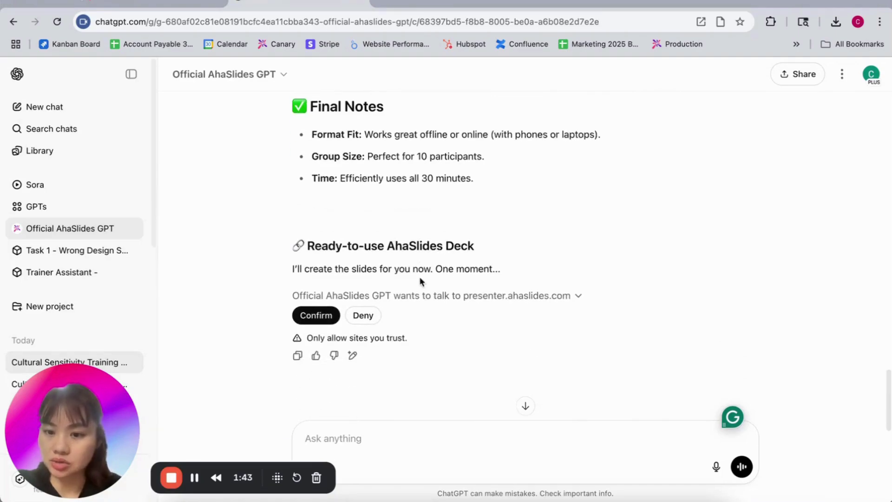
Step: Approve the presenter.ahaslides.com connection so the GPT builds the five-slide deck
{"action": "left_click", "coordinate": [314, 303]}
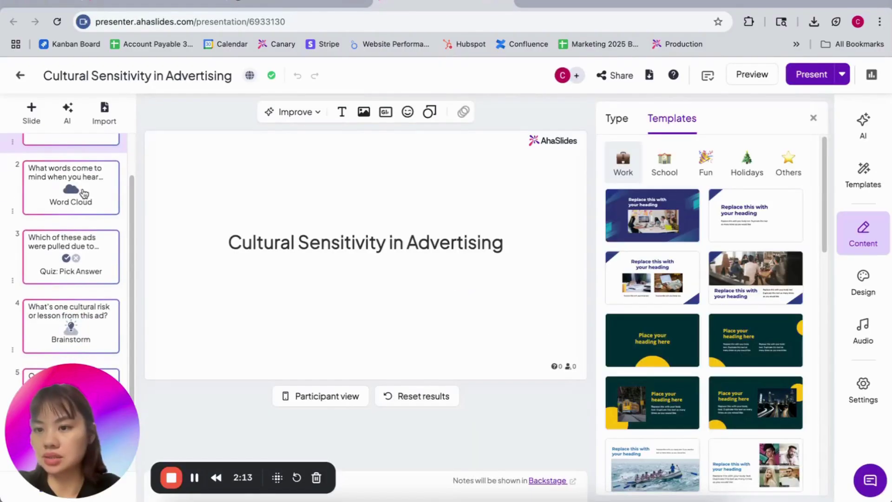
Step: Review the generated Word Cloud, ad quiz, Brainstorm and Open Ended slides one by one
{"action": "left_click", "coordinate": [83, 192]}
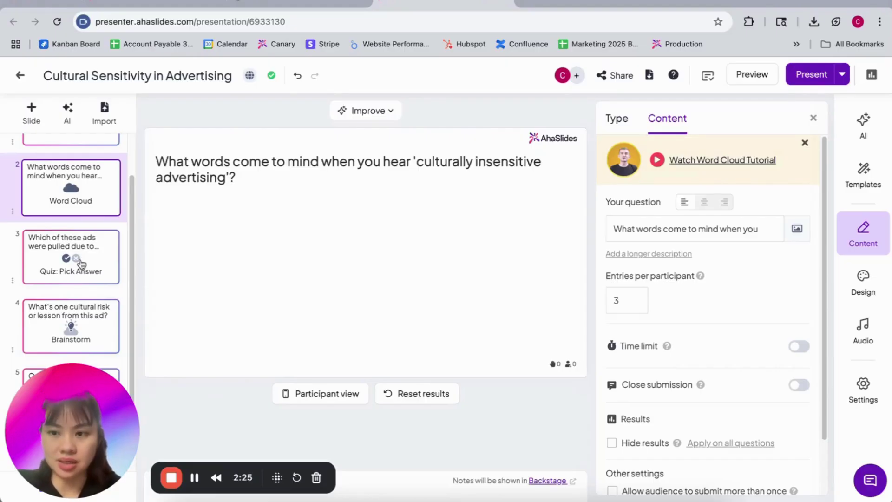
{"action": "left_click", "coordinate": [81, 264]}
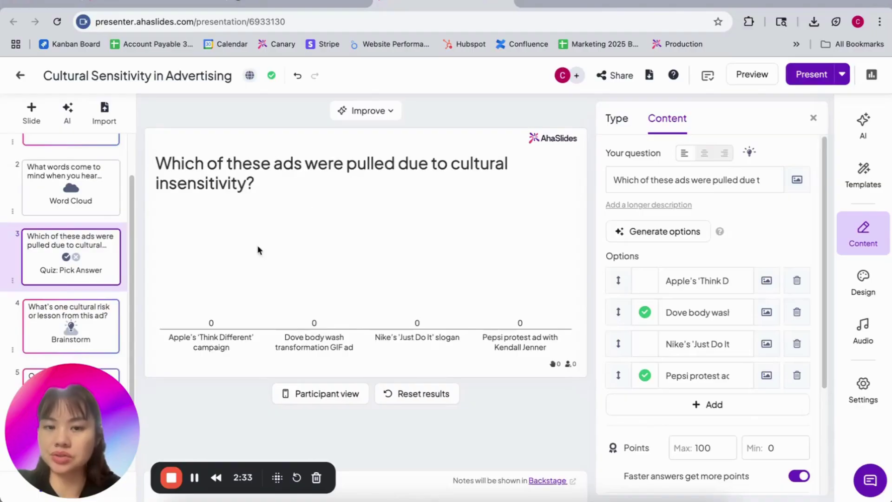
{"action": "scroll", "coordinate": [77, 302], "scroll_direction": "down", "scroll_amount": 1}
{"action": "left_click", "coordinate": [79, 289]}
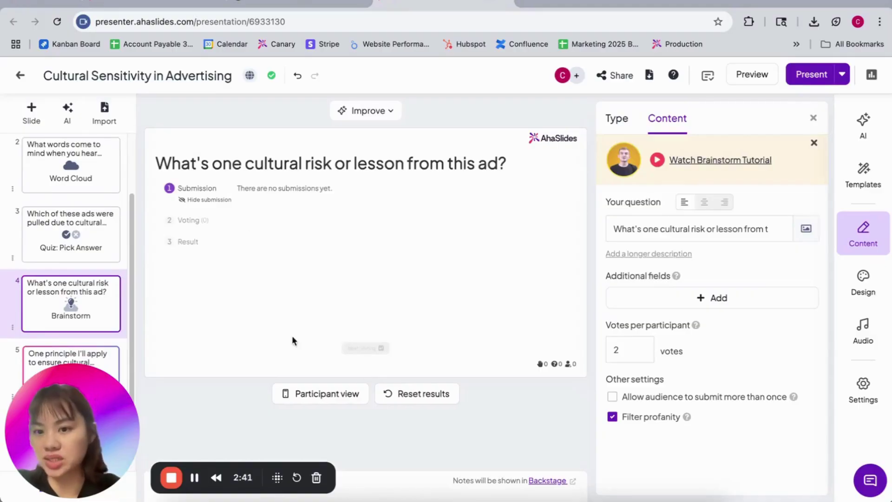
{"action": "left_click", "coordinate": [98, 346]}
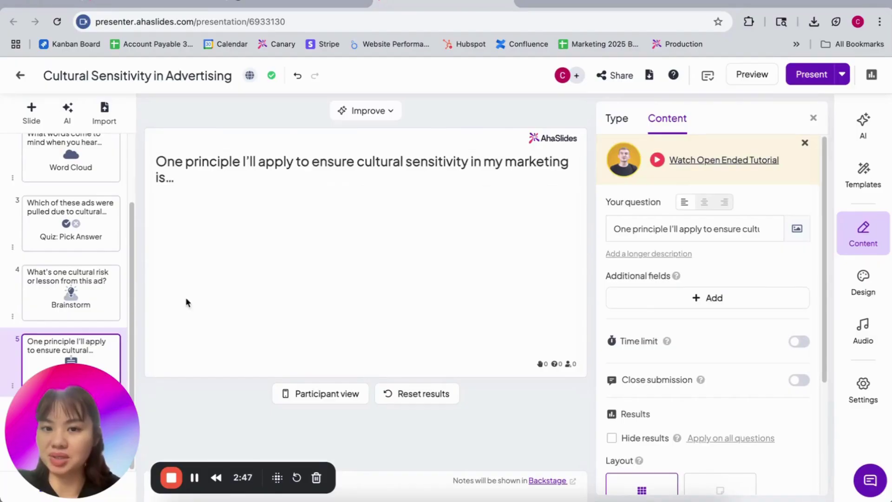
{"action": "left_click", "coordinate": [86, 289]}
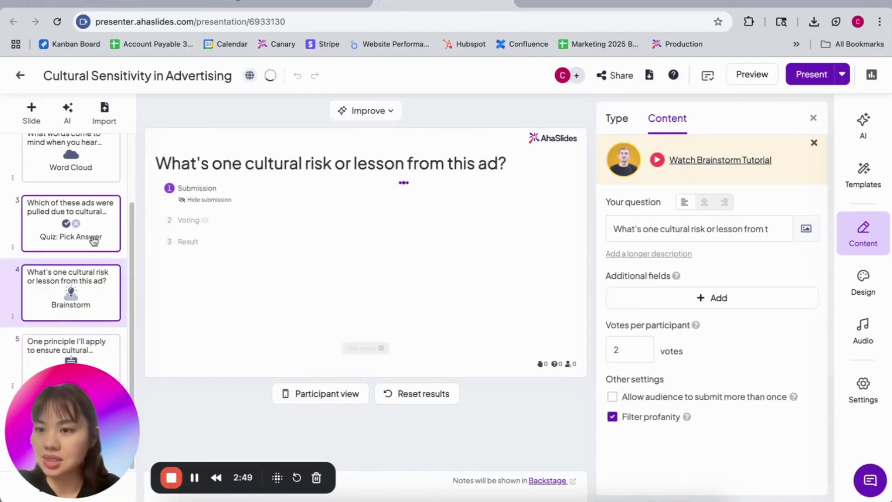
{"action": "scroll", "coordinate": [94, 241], "scroll_direction": "up", "scroll_amount": 2}
Step: Back in ChatGPT, send the GPT 'give me more case study quizzes'
{"action": "key", "text": "ctrl+shift+Tab"}
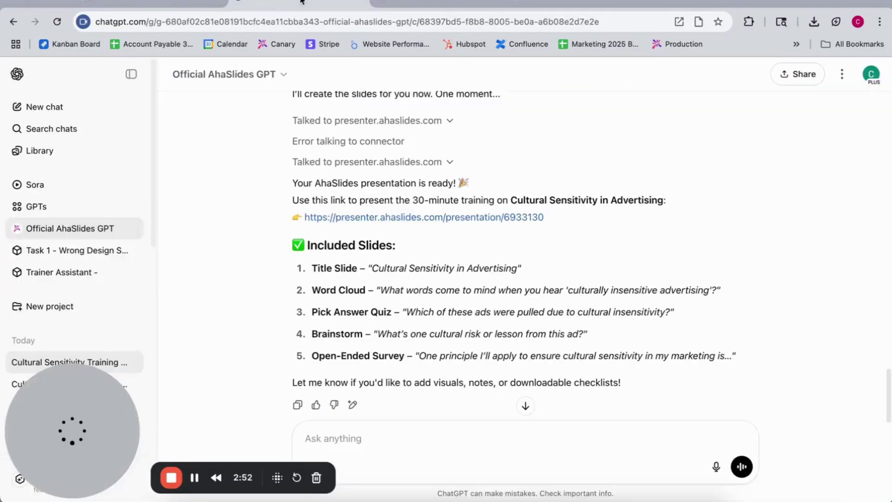
{"action": "left_click", "coordinate": [401, 451]}
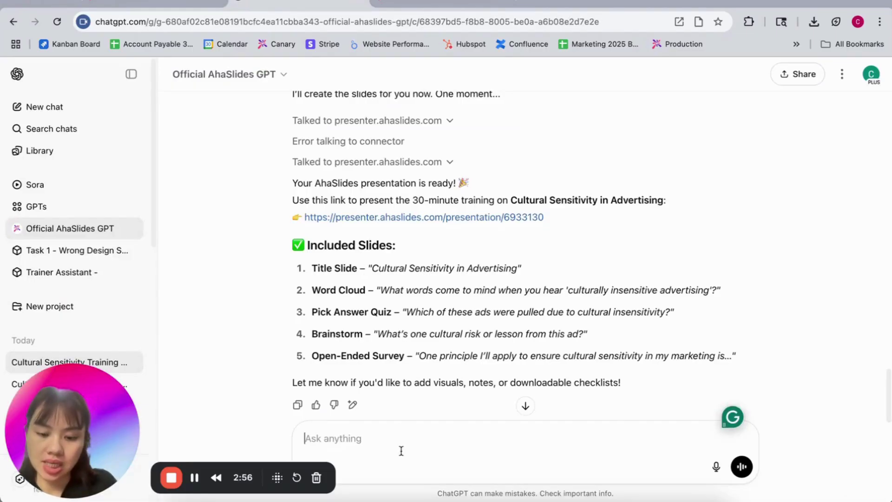
{"action": "type", "text": "give me more "}
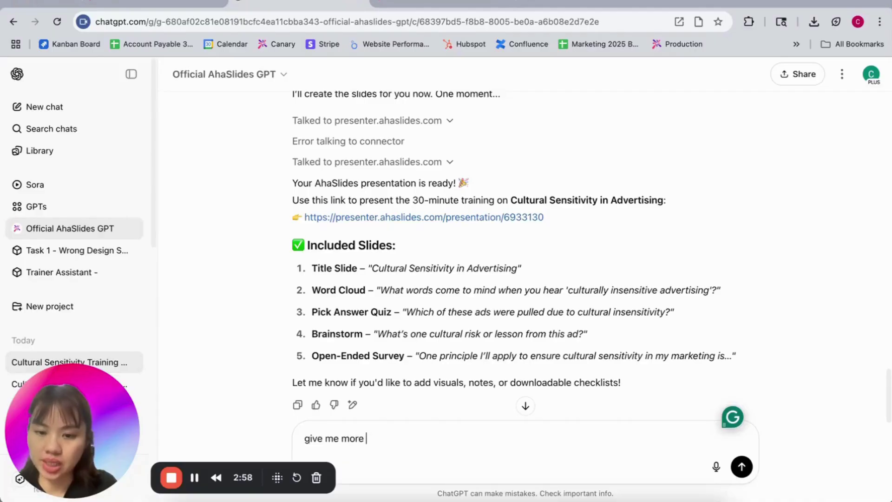
{"action": "type", "text": "case studi"}
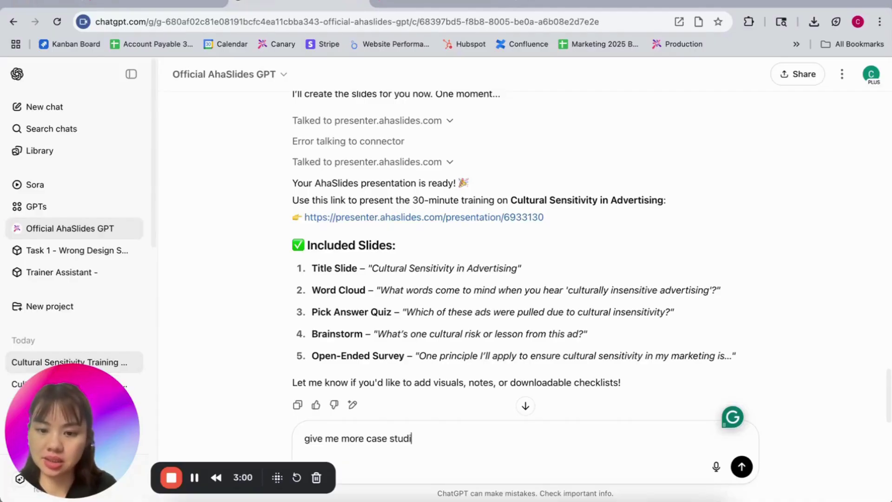
{"action": "key", "text": "BackSpace"}
{"action": "type", "text": "y quizz"}
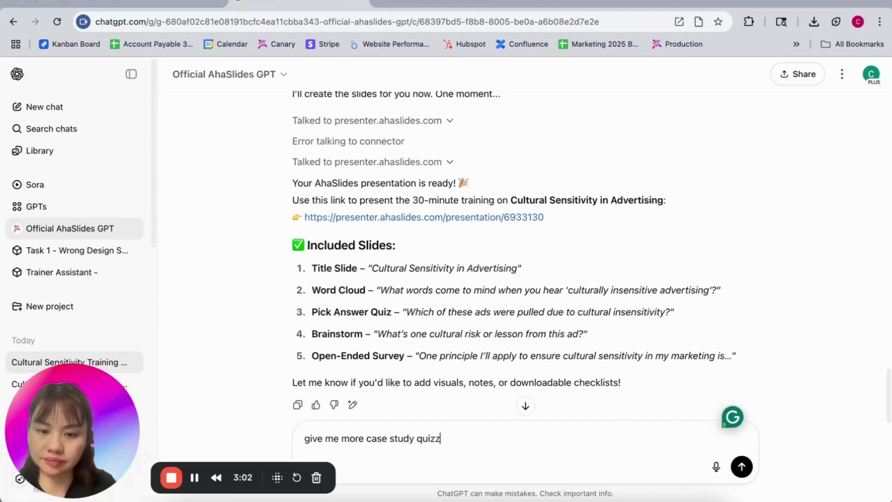
{"action": "type", "text": "es"}
{"action": "key", "text": "Return"}
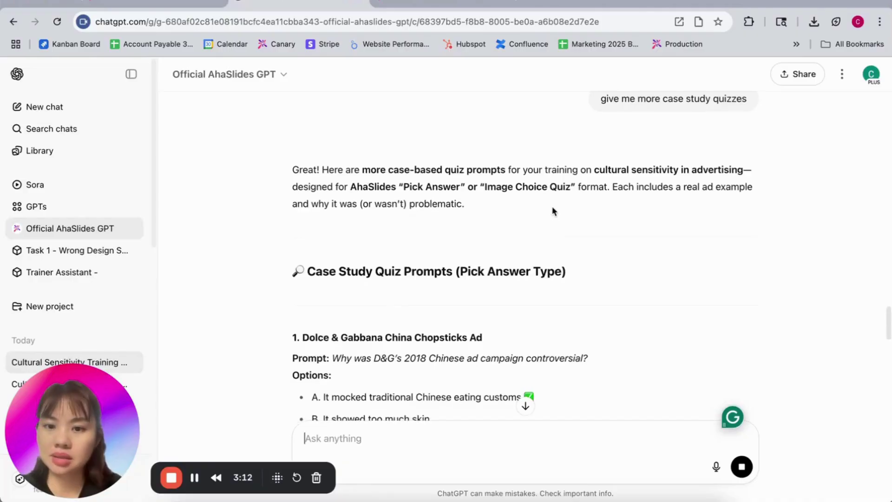
Step: Read through the five case-study quizzes, Dolce & Gabbana to Airbnb, and the usage tips
{"action": "scroll", "coordinate": [553, 209], "scroll_direction": "down", "scroll_amount": 4}
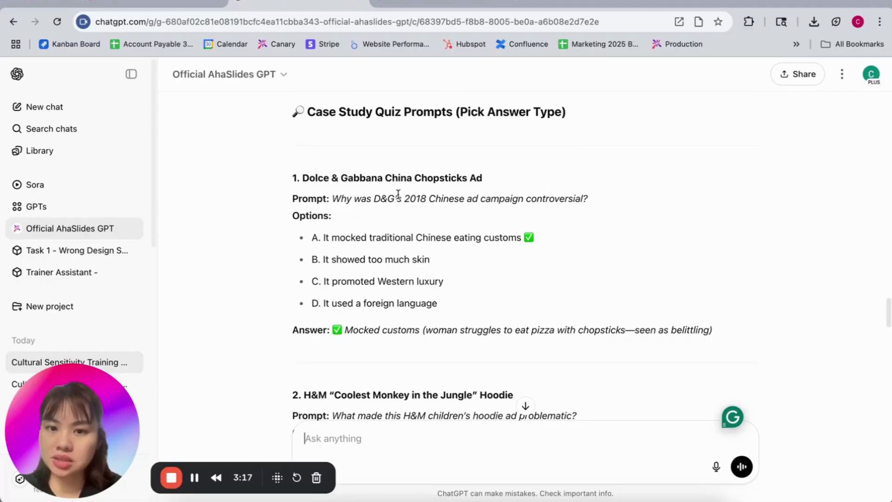
{"action": "scroll", "coordinate": [625, 291], "scroll_direction": "down", "scroll_amount": 5}
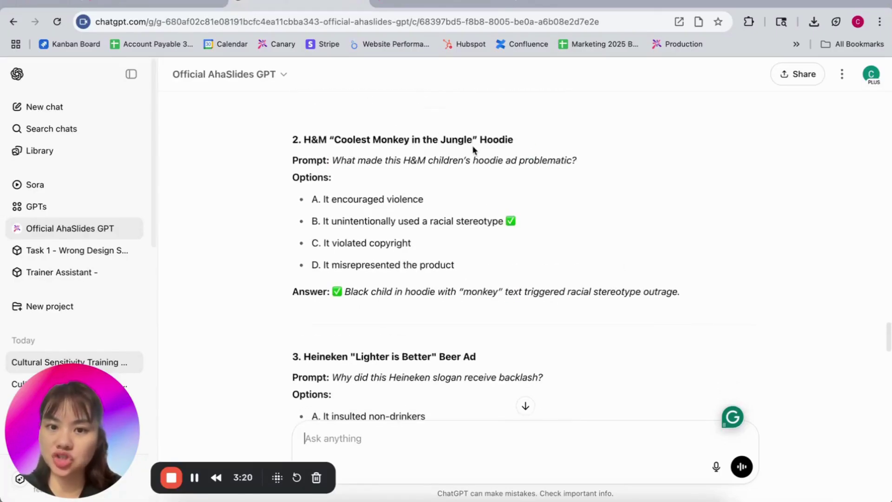
{"action": "scroll", "coordinate": [404, 298], "scroll_direction": "down", "scroll_amount": 2}
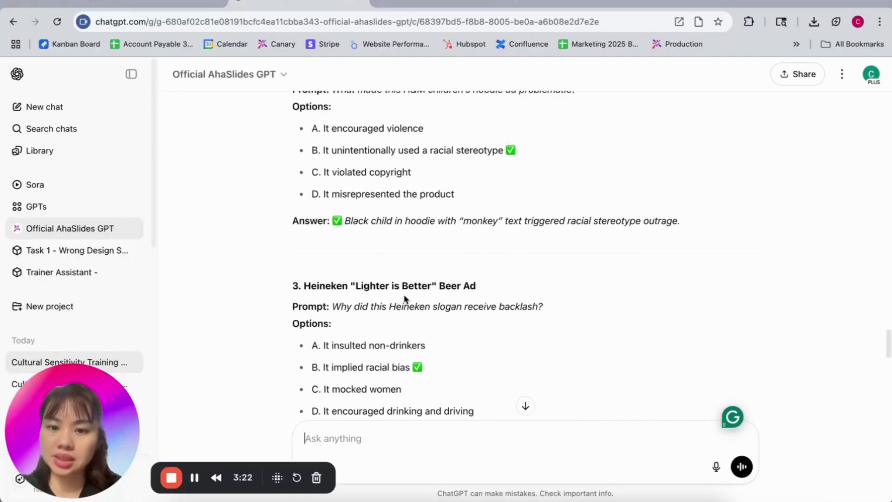
{"action": "scroll", "coordinate": [404, 298], "scroll_direction": "down", "scroll_amount": 2}
{"action": "scroll", "coordinate": [515, 313], "scroll_direction": "down", "scroll_amount": 5}
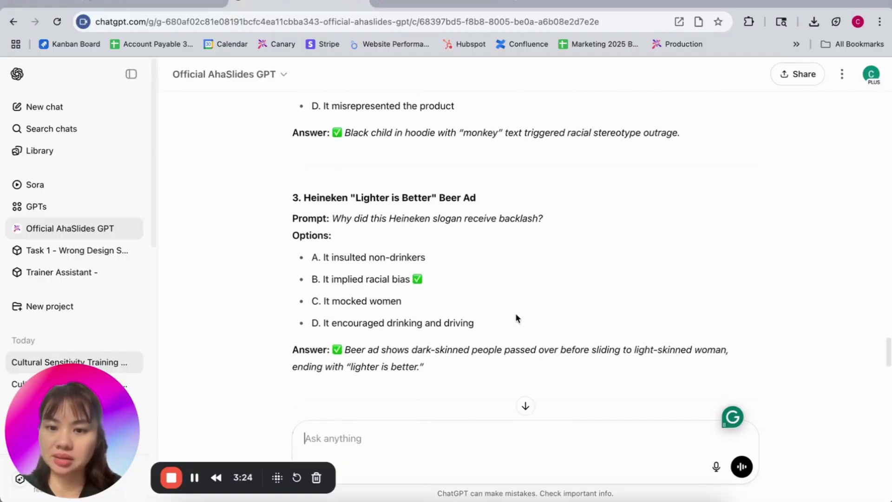
{"action": "scroll", "coordinate": [517, 317], "scroll_direction": "down", "scroll_amount": 5}
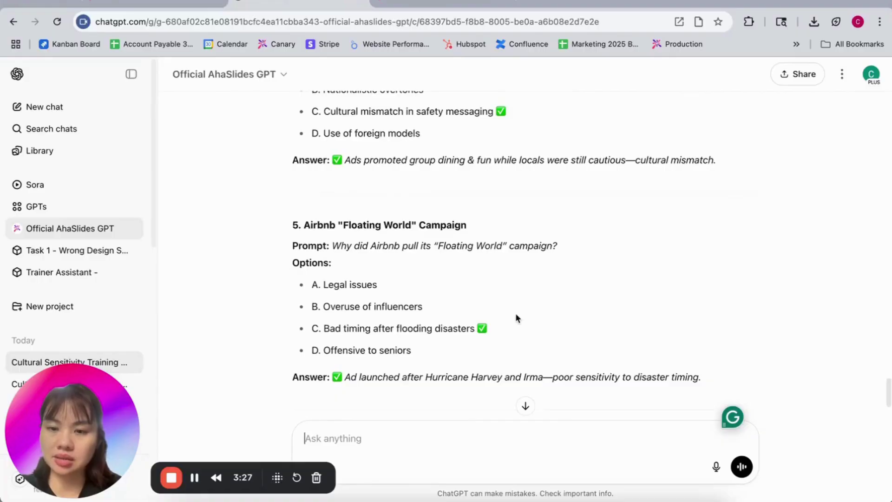
{"action": "scroll", "coordinate": [515, 313], "scroll_direction": "down", "scroll_amount": 2}
{"action": "scroll", "coordinate": [515, 312], "scroll_direction": "down", "scroll_amount": 2}
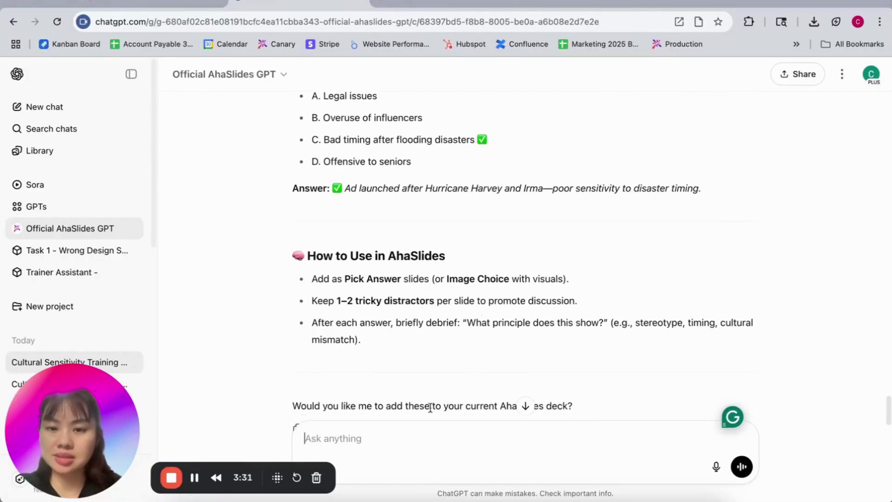
{"action": "scroll", "coordinate": [547, 269], "scroll_direction": "down", "scroll_amount": 2}
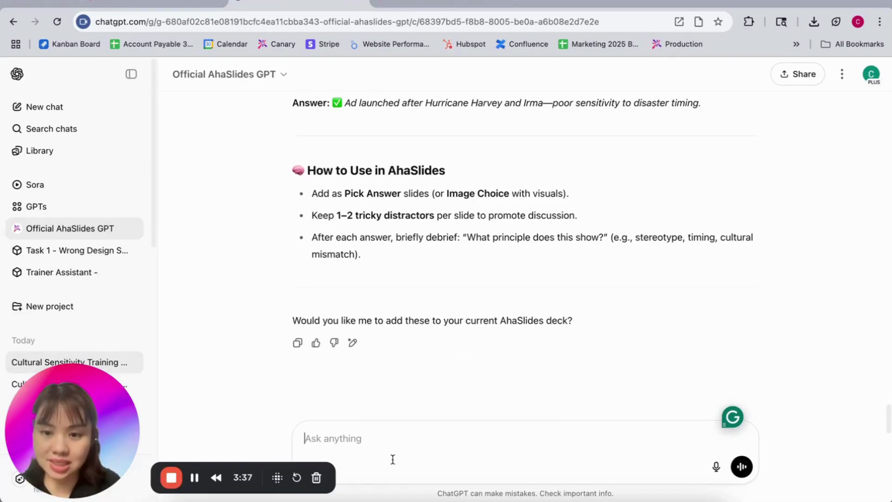
Step: Reply 'yes please add to ahaslides', approve the connection, and open the updated deck
{"action": "type", "text": "yes please add"}
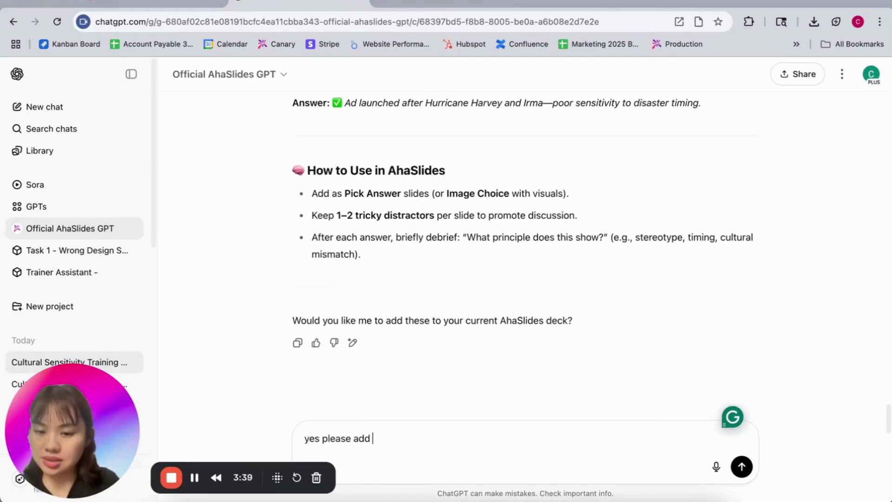
{"action": "type", "text": " to ahaslides"}
{"action": "key", "text": "Return"}
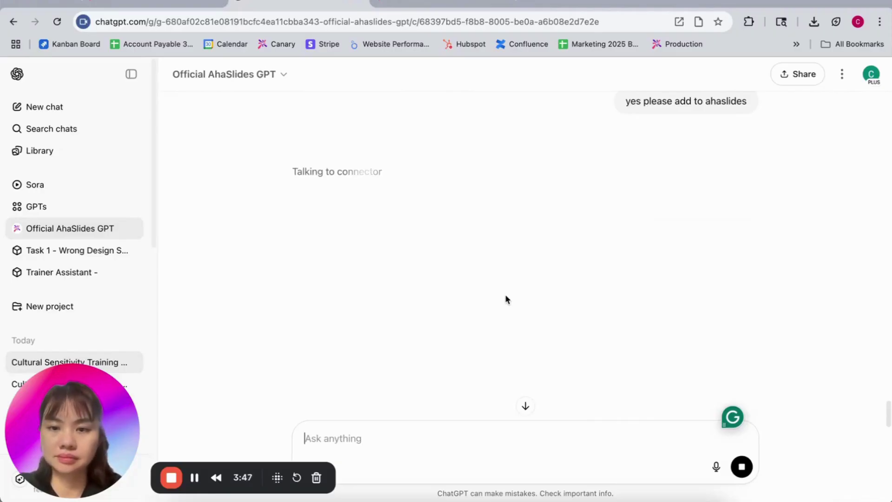
{"action": "left_click", "coordinate": [301, 192]}
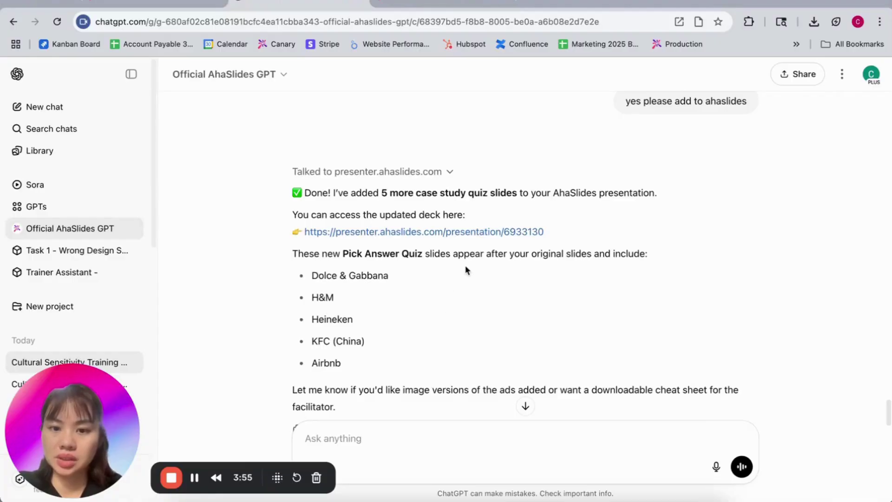
{"action": "scroll", "coordinate": [466, 269], "scroll_direction": "down", "scroll_amount": 2}
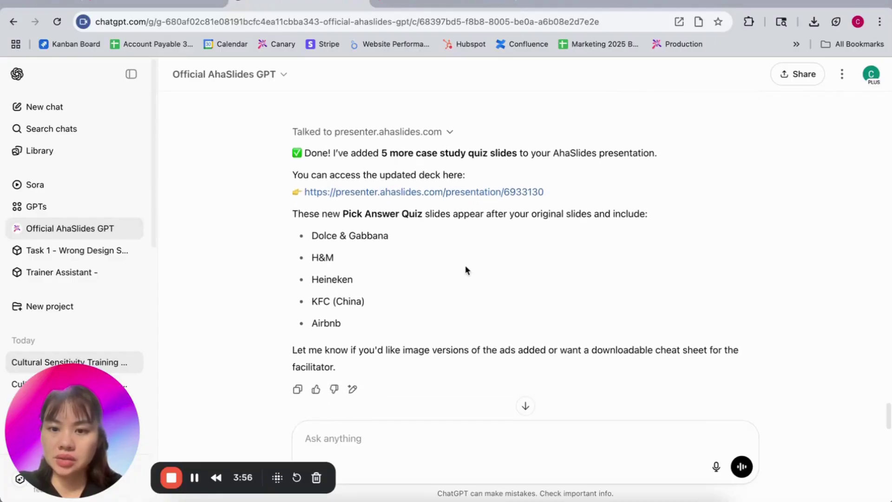
{"action": "left_click", "coordinate": [367, 189]}
Step: Reload the deck and inspect the D&G, H&M and Heineken case-study quiz slides
{"action": "left_click", "coordinate": [461, 3]}
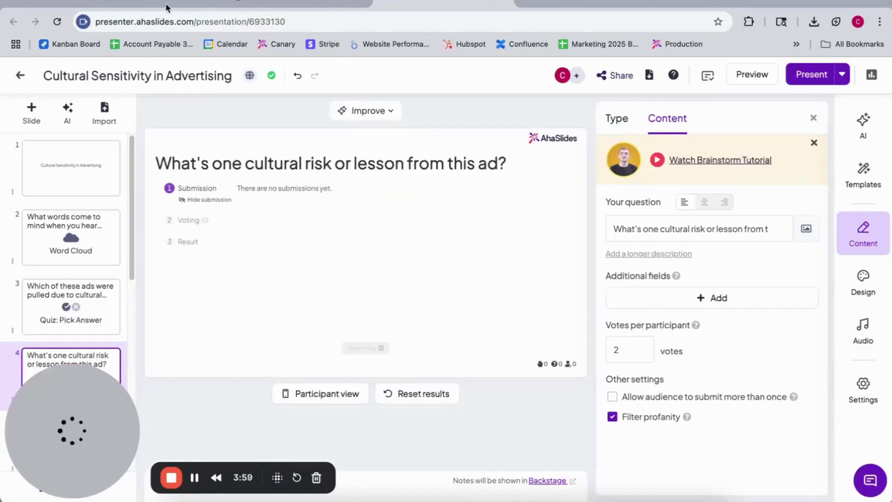
{"action": "left_click", "coordinate": [57, 22]}
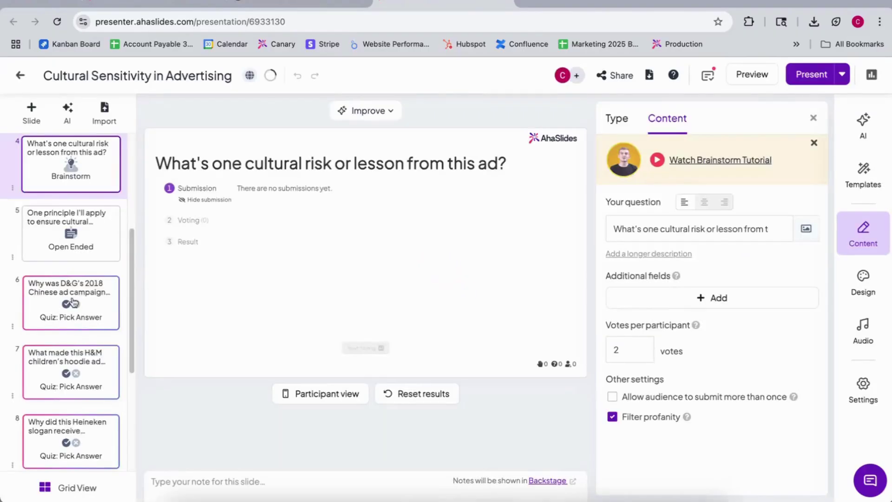
{"action": "left_click", "coordinate": [72, 302]}
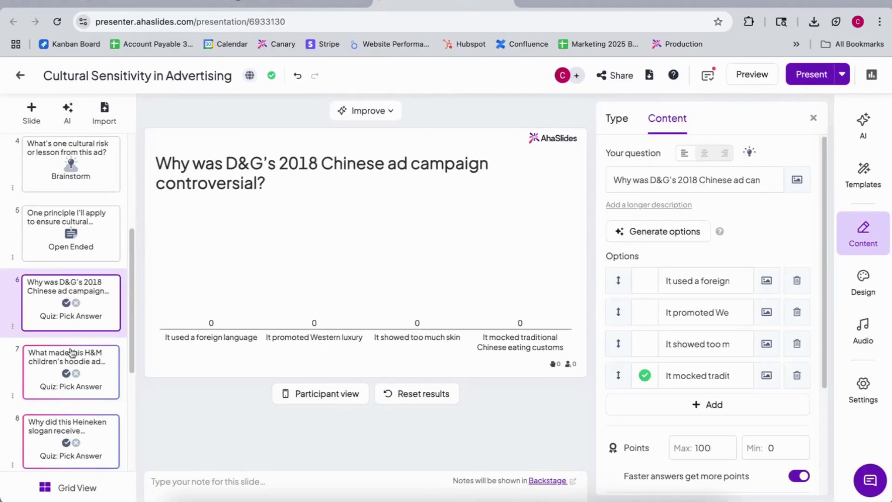
{"action": "left_click", "coordinate": [73, 380]}
{"action": "left_click", "coordinate": [73, 445]}
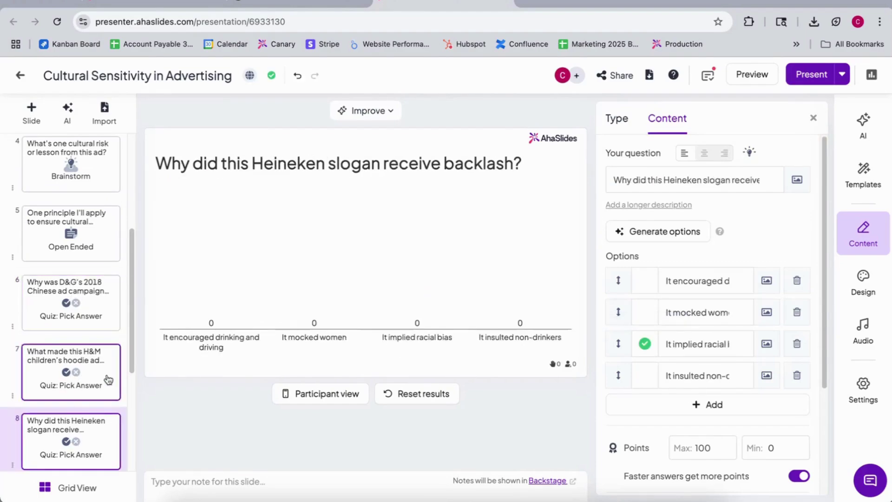
Step: Inspect the KFC and Airbnb Floating World quizzes, then recheck the D&G and Heineken ones
{"action": "scroll", "coordinate": [88, 400], "scroll_direction": "down", "scroll_amount": 4}
{"action": "left_click", "coordinate": [91, 335]}
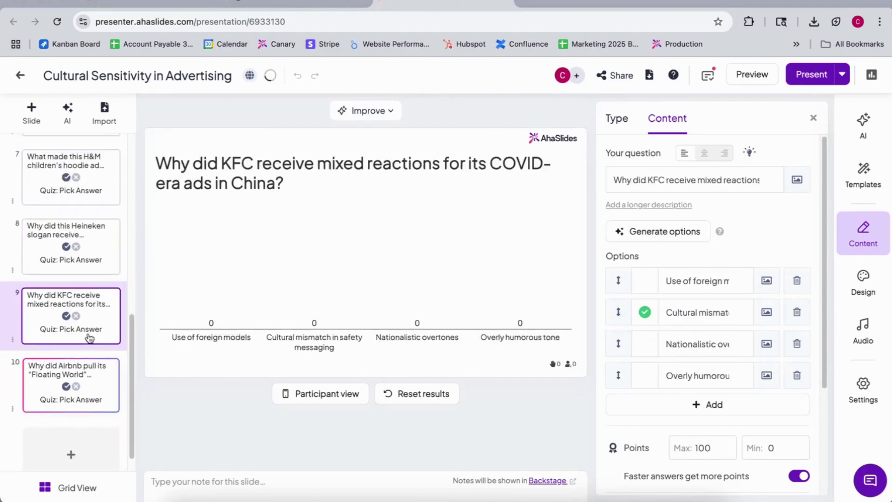
{"action": "left_click", "coordinate": [91, 374]}
{"action": "scroll", "coordinate": [96, 285], "scroll_direction": "up", "scroll_amount": 3}
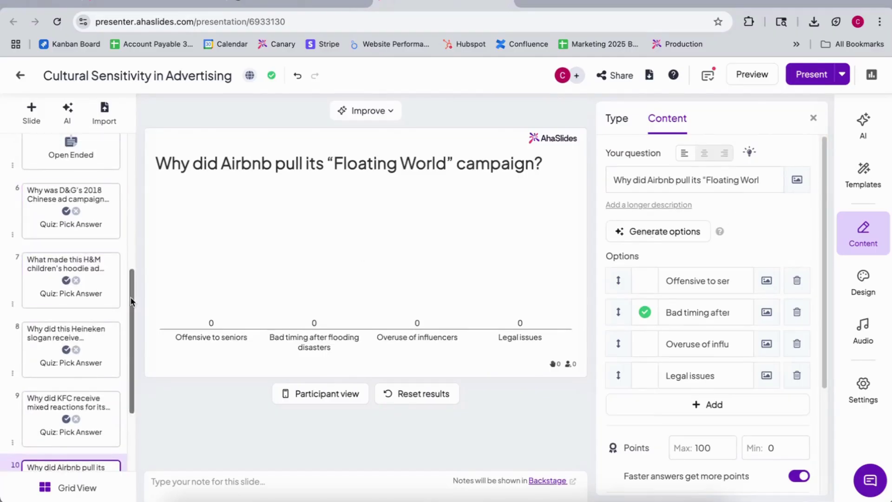
{"action": "left_click", "coordinate": [53, 201]}
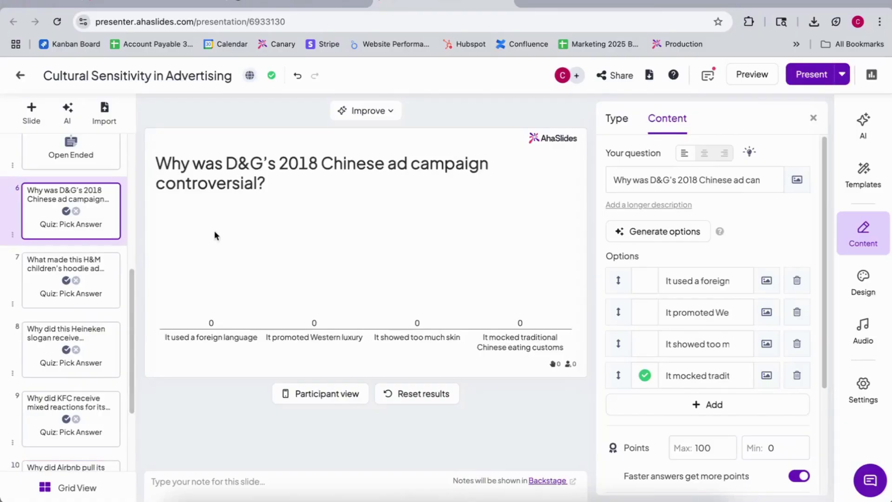
{"action": "scroll", "coordinate": [38, 278], "scroll_direction": "up", "scroll_amount": 5}
{"action": "scroll", "coordinate": [42, 335], "scroll_direction": "down", "scroll_amount": 8}
{"action": "left_click", "coordinate": [86, 242]}
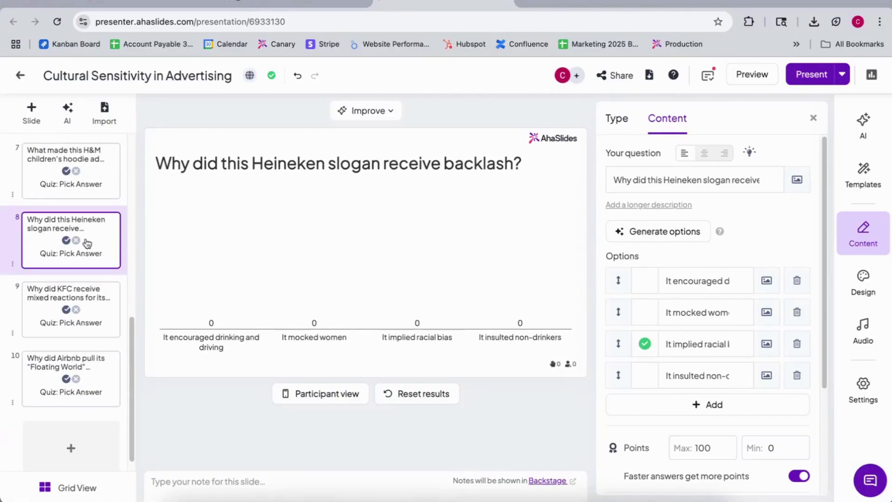
Step: Request 'give me the explanation' slides for the quizzes, approve the connection, and open the deck
{"action": "key", "text": "ctrl+shift+Tab"}
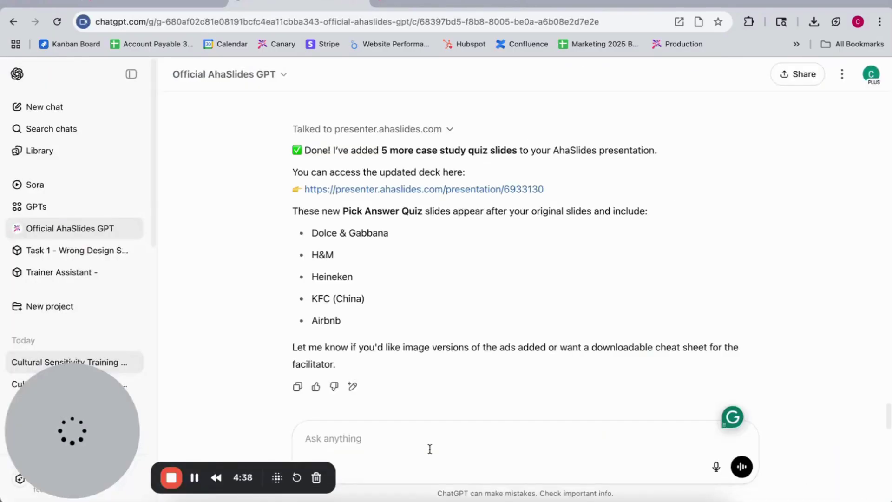
{"action": "type", "text": "give me the ex"}
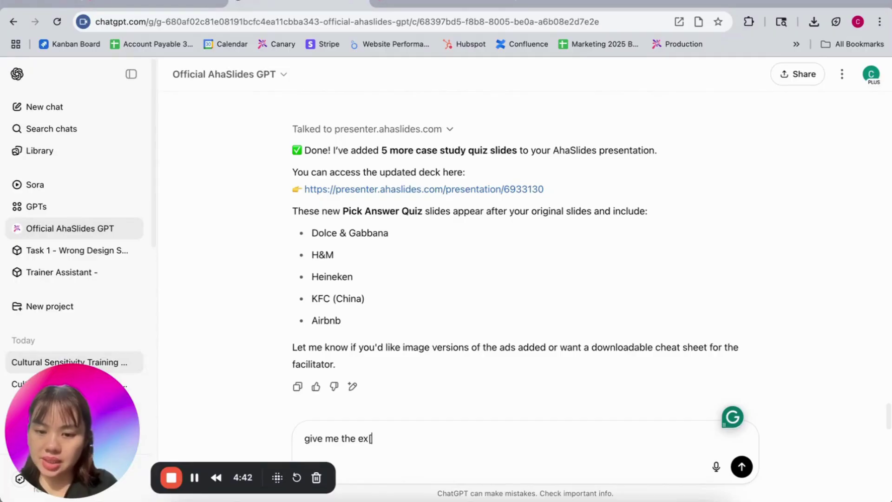
{"action": "type", "text": "planat"}
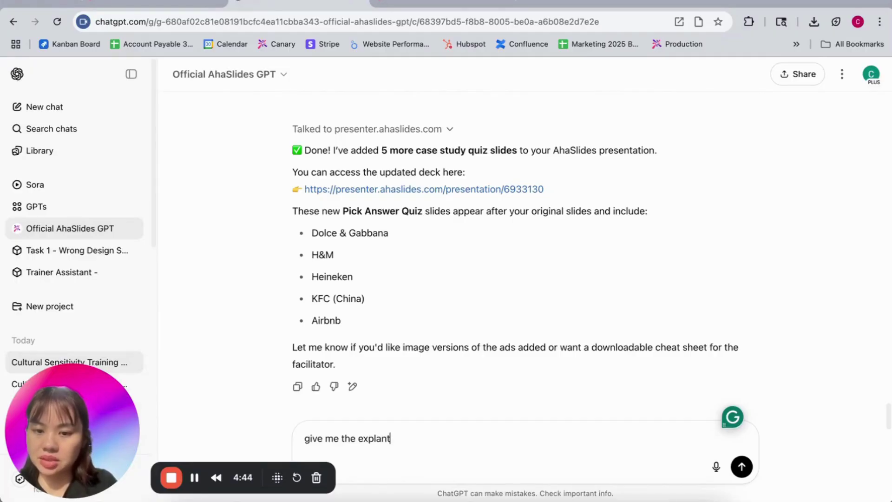
{"action": "key", "text": "BackSpace"}
{"action": "type", "text": "ation slides for these quizzes"}
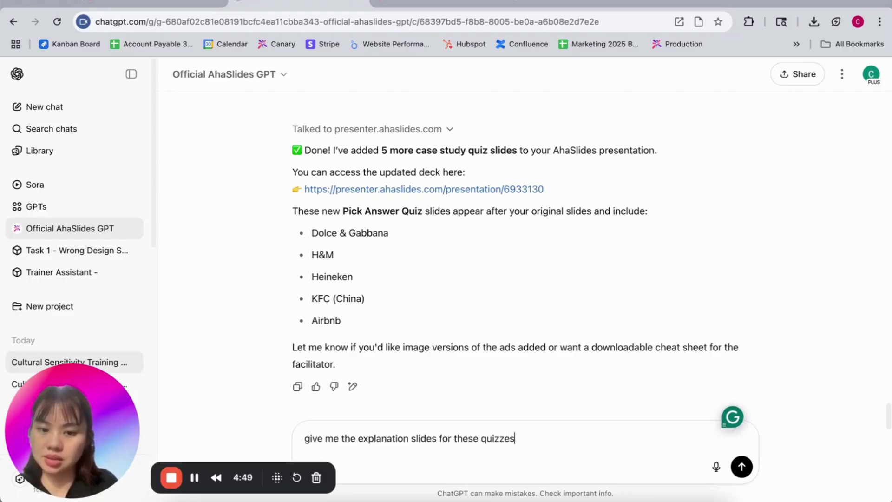
{"action": "key", "text": "Return"}
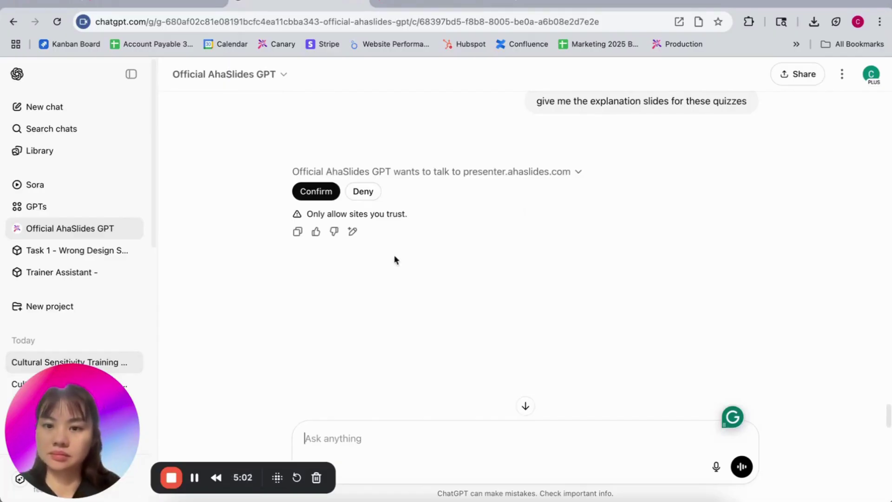
{"action": "left_click", "coordinate": [323, 190]}
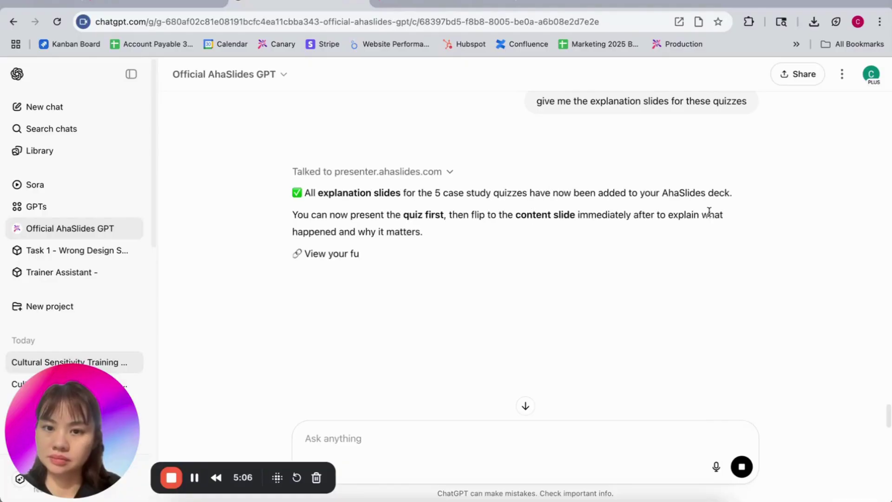
{"action": "left_click", "coordinate": [510, 271]}
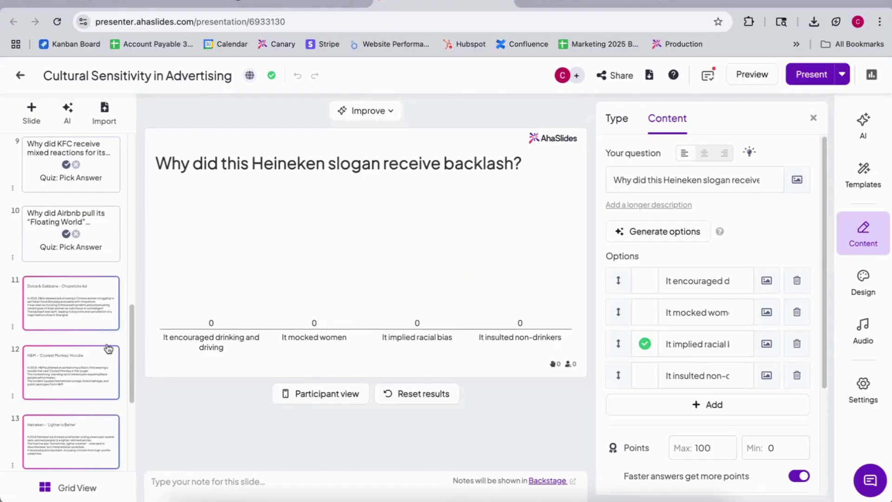
Step: Move the Dolce & Gabbana explanation slide directly below its quiz slide
{"action": "scroll", "coordinate": [134, 316], "scroll_direction": "up", "scroll_amount": 3}
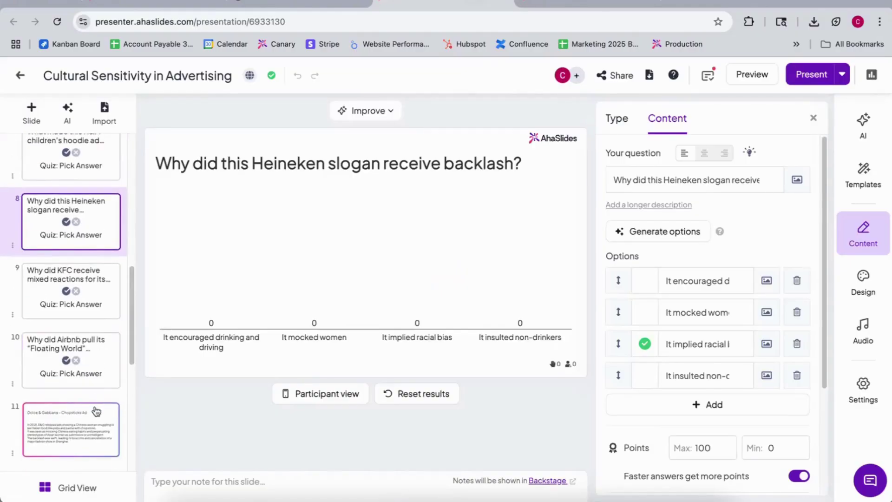
{"action": "left_click_drag", "start_coordinate": [96, 411], "coordinate": [105, 206]}
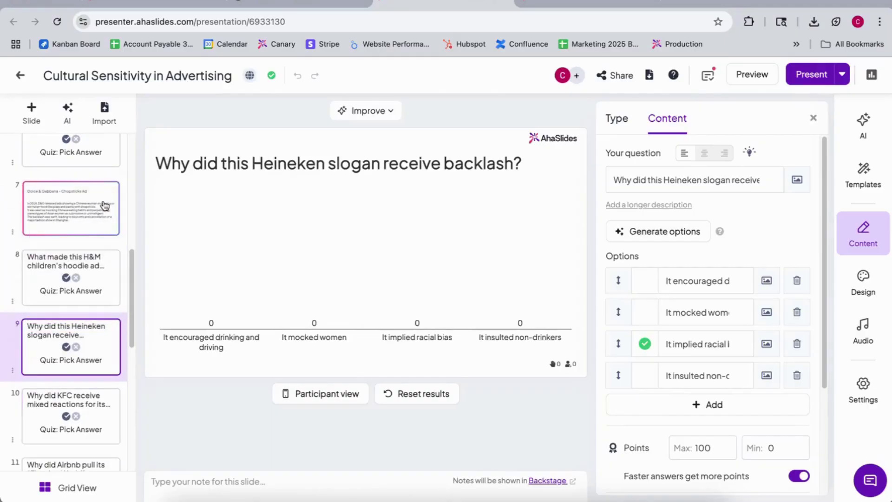
{"action": "left_click", "coordinate": [105, 206]}
{"action": "scroll", "coordinate": [93, 325], "scroll_direction": "down", "scroll_amount": 5}
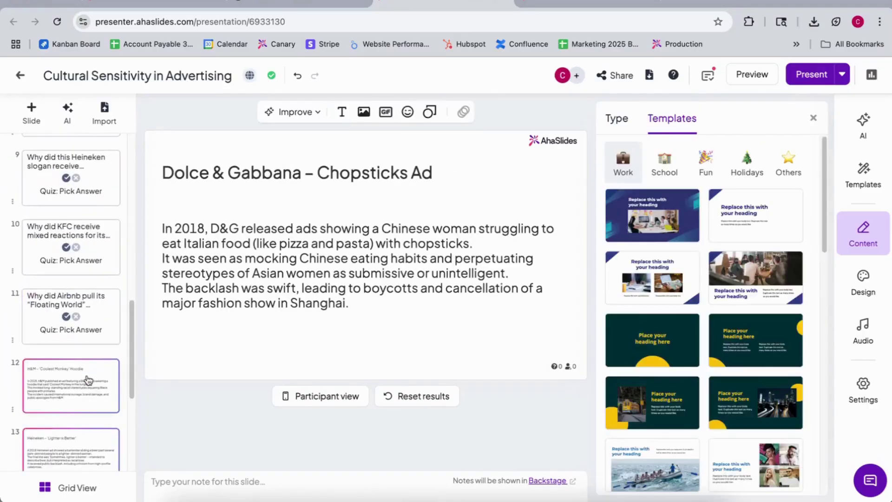
Step: Drag the next explanation slides up beneath their matching case-study quizzes
{"action": "left_click_drag", "start_coordinate": [88, 380], "coordinate": [86, 225]}
{"action": "scroll", "coordinate": [80, 390], "scroll_direction": "down", "scroll_amount": 3}
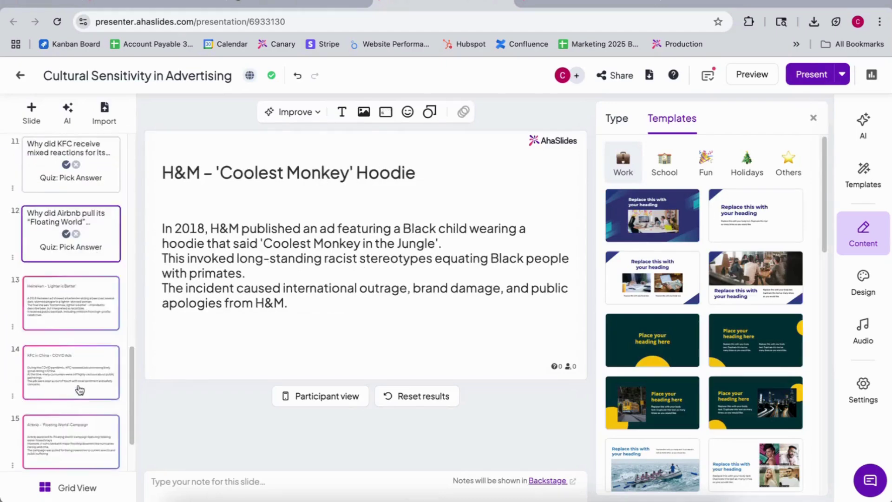
{"action": "scroll", "coordinate": [80, 389], "scroll_direction": "down", "scroll_amount": 1}
{"action": "left_click_drag", "start_coordinate": [91, 269], "coordinate": [85, 204]}
{"action": "scroll", "coordinate": [86, 232], "scroll_direction": "up", "scroll_amount": 3}
Step: Place the Heineken and KFC COVID Ads explanations right after their quizzes
{"action": "left_click_drag", "start_coordinate": [93, 312], "coordinate": [91, 195]}
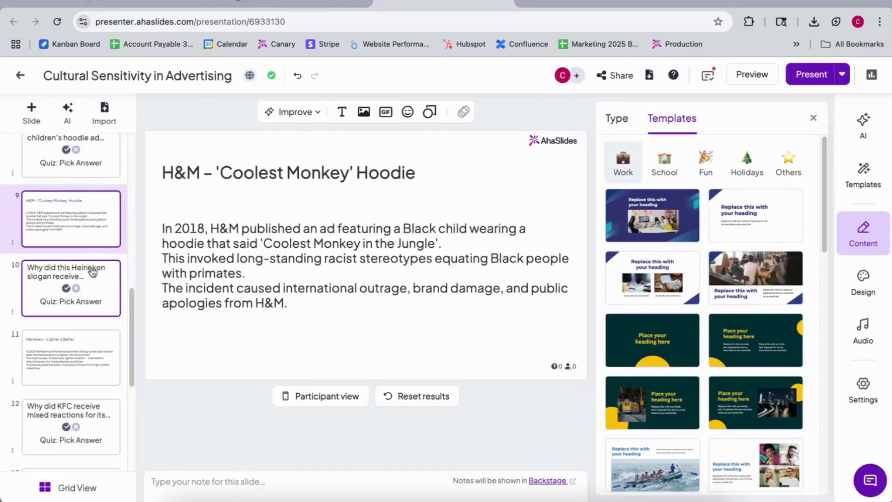
{"action": "scroll", "coordinate": [90, 261], "scroll_direction": "down", "scroll_amount": 5}
{"action": "left_click_drag", "start_coordinate": [90, 326], "coordinate": [79, 262]}
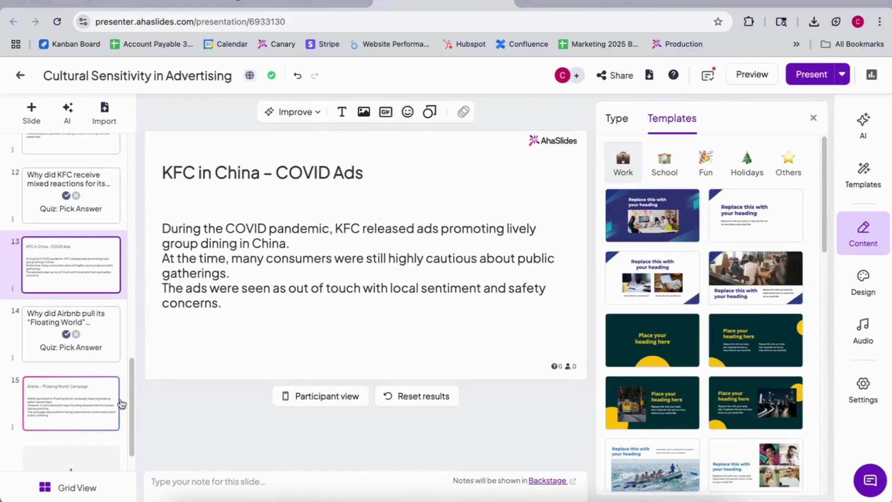
{"action": "scroll", "coordinate": [131, 427], "scroll_direction": "down", "scroll_amount": 1}
{"action": "scroll", "coordinate": [131, 427], "scroll_direction": "up", "scroll_amount": 15}
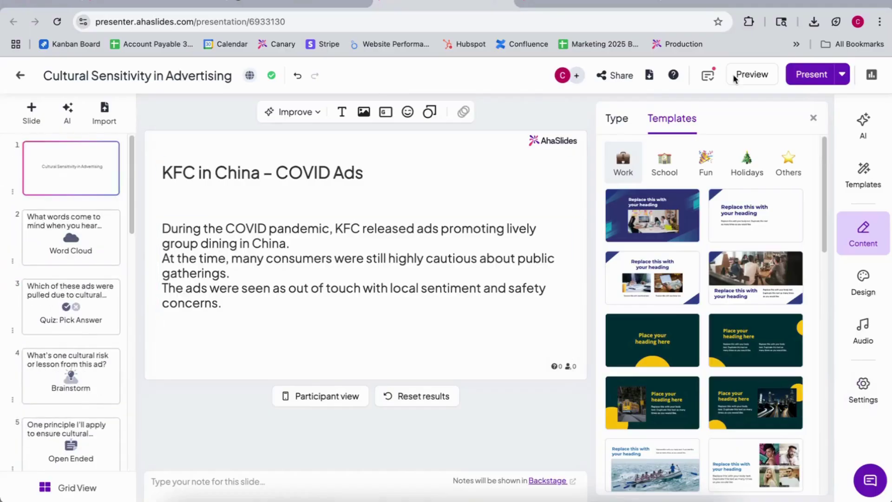
Step: Browse the Design themes, glance at ChatGPT, then open AhaSlides' AI assistant
{"action": "left_click", "coordinate": [863, 281]}
{"action": "left_click", "coordinate": [692, 483]}
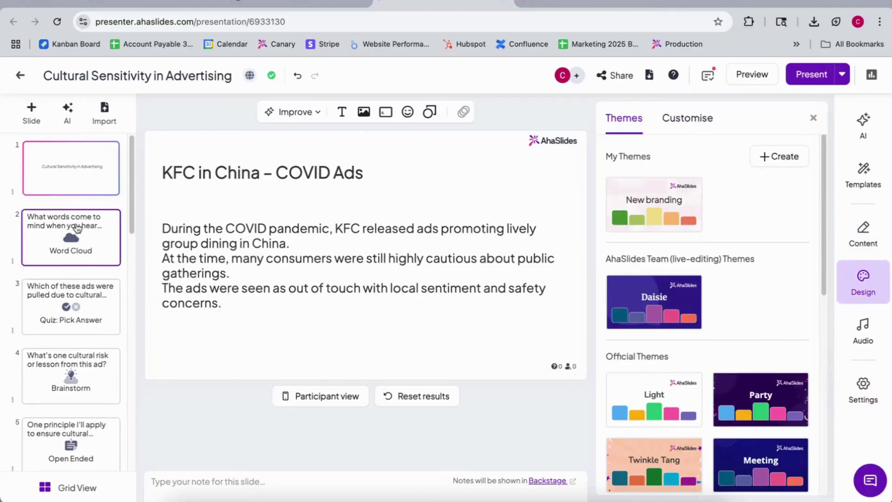
{"action": "left_click", "coordinate": [342, 2]}
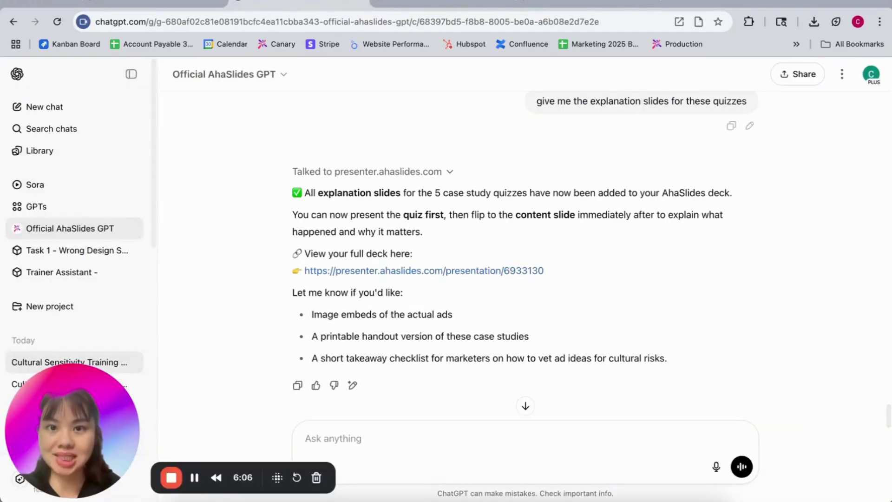
{"action": "left_click", "coordinate": [398, 3]}
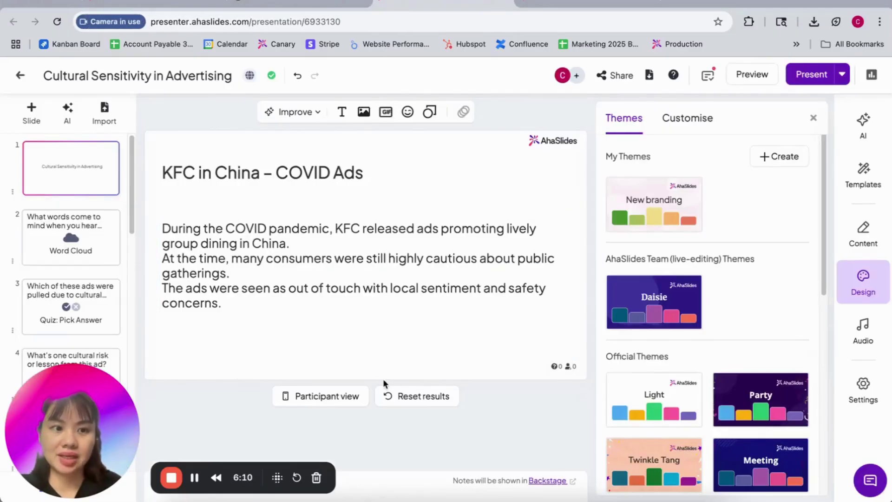
{"action": "left_click", "coordinate": [863, 123]}
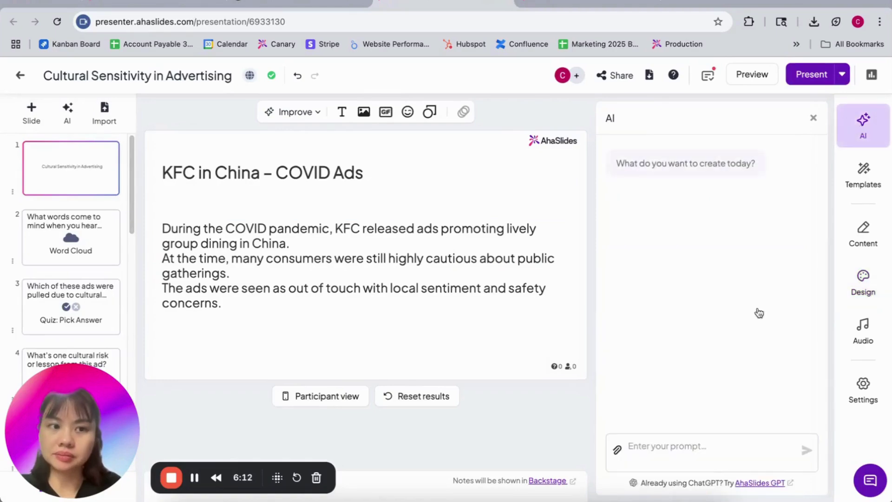